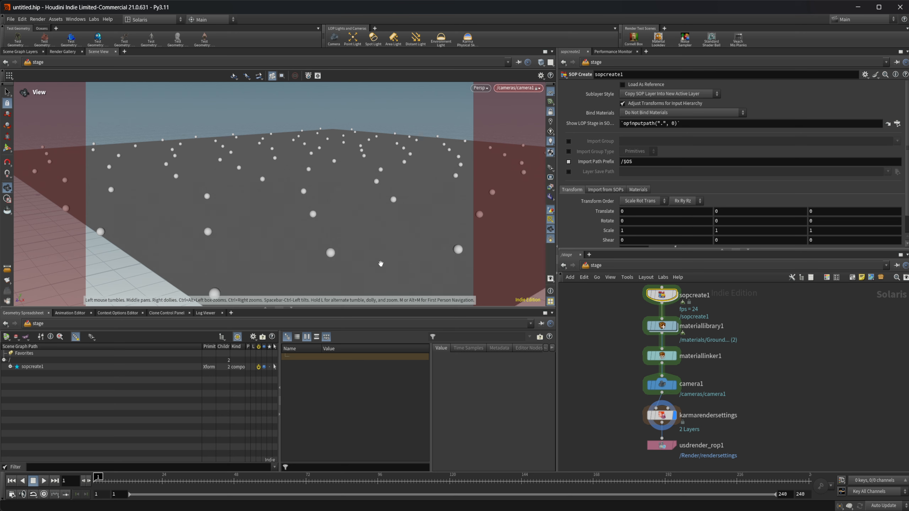
# Preview the scene's displaced ground and spheres with Karma CPU and return the viewport to Houdini VK
pyautogui.click(481, 88)
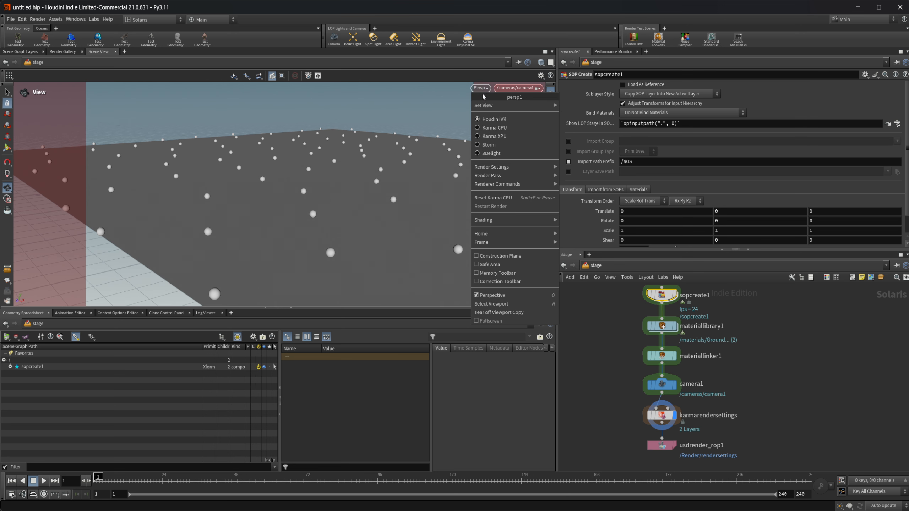
pyautogui.click(497, 127)
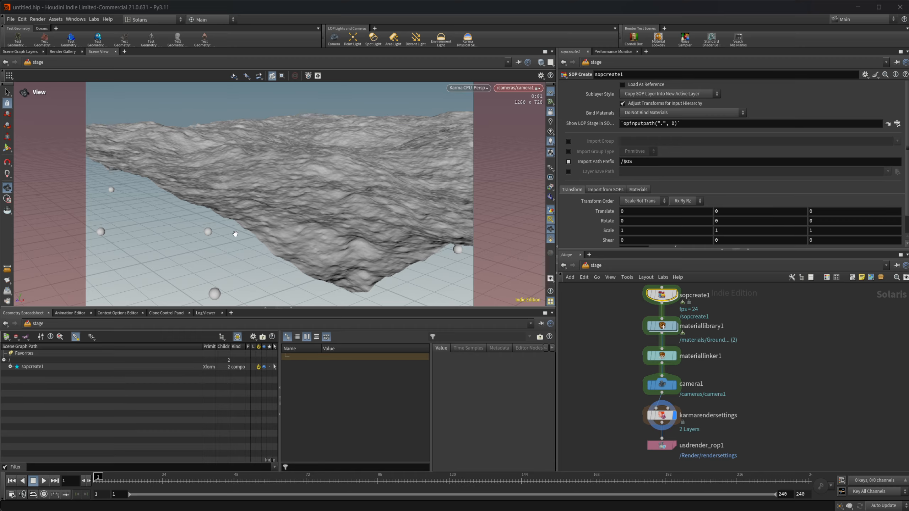
pyautogui.click(481, 88)
pyautogui.click(469, 117)
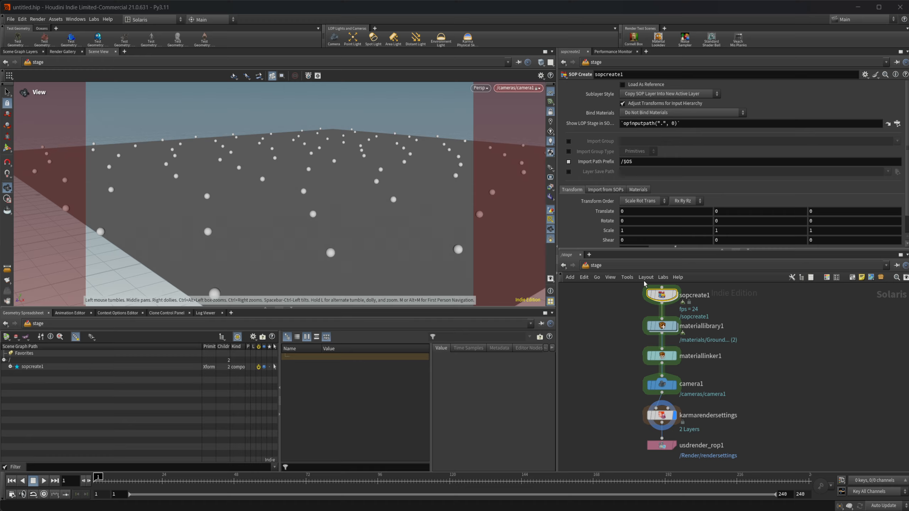
# Inside sopcreate1, insert an Attribute from Map node between uvflatten1 and scatter1
pyautogui.doubleClick(661, 295)
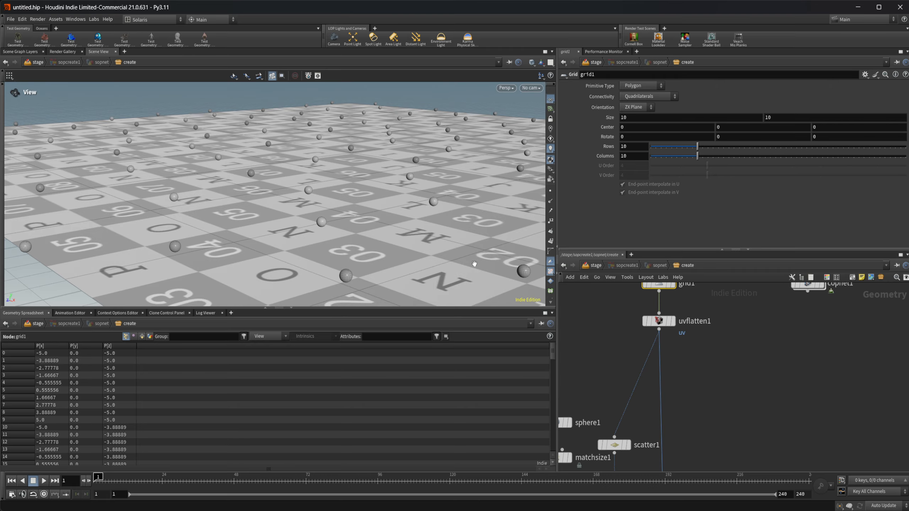
pyautogui.press('Tab')
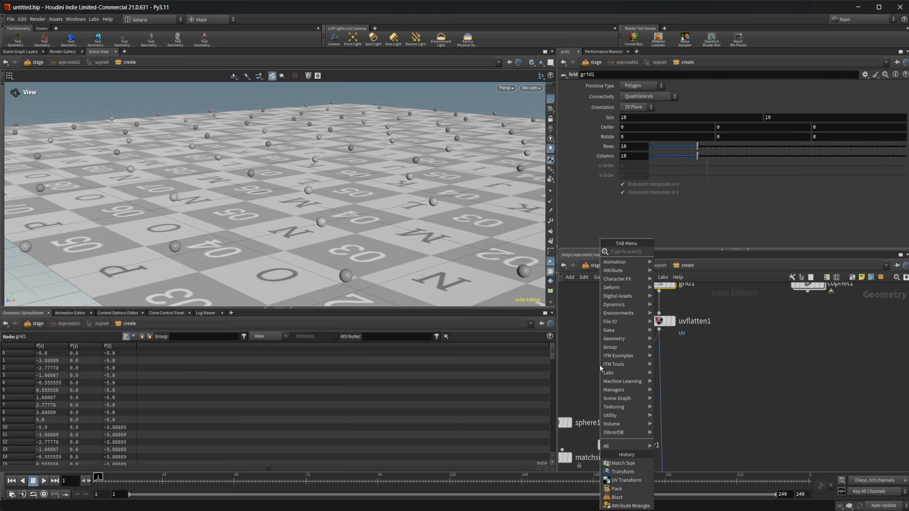
pyautogui.write('att fr')
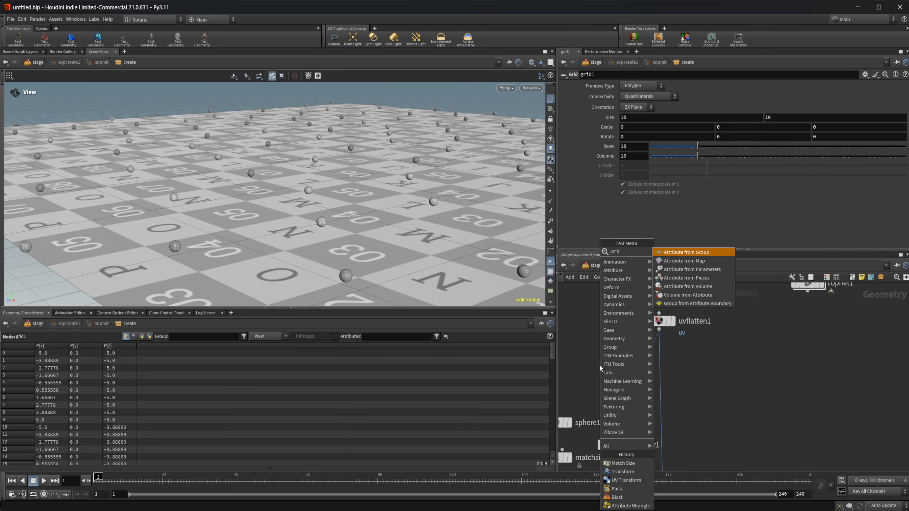
pyautogui.press('Return')
pyautogui.click(625, 382)
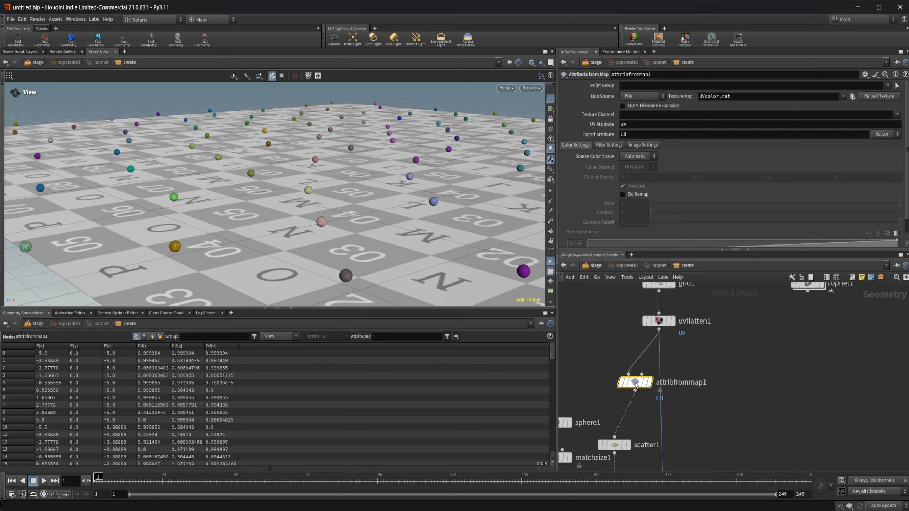
# Inside copnet1, display the fractalnoise1 node and copy it for use as a path reference
pyautogui.moveTo(809, 386); pyautogui.dragTo(795, 395, button='middle')
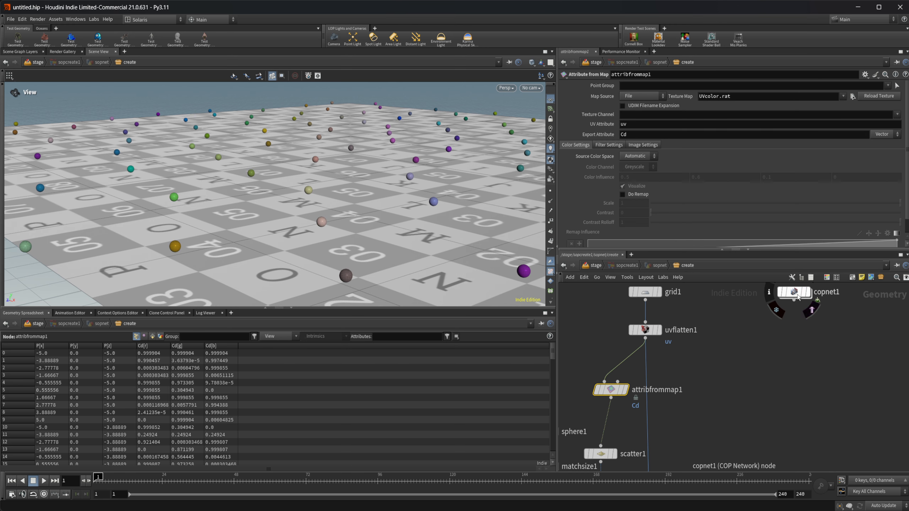
pyautogui.doubleClick(798, 291)
pyautogui.moveTo(743, 337); pyautogui.dragTo(739, 403, button='middle')
pyautogui.click(671, 342)
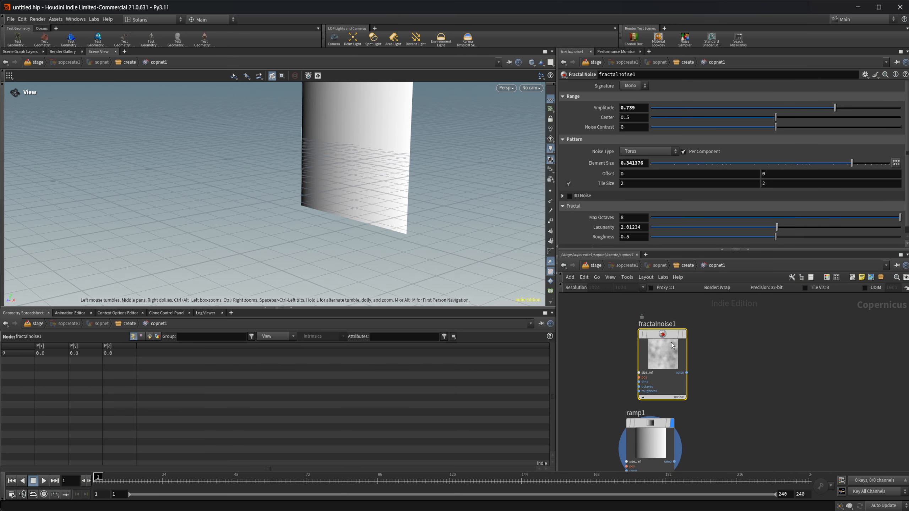
pyautogui.press('r')
pyautogui.hotkey('ctrl', 'c')
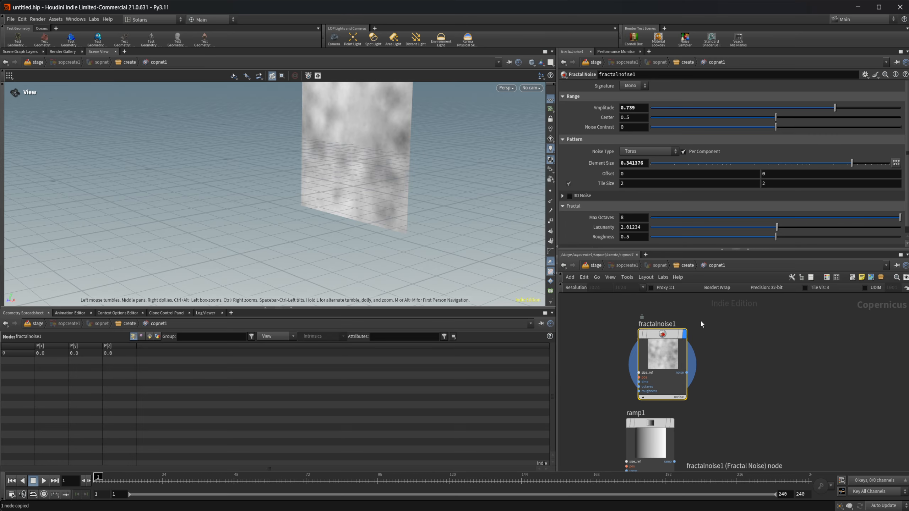
# Set attribfrommap1's texture map to op:/stage/sopcreate1/sopnet/create/copnet1/fractalnoise1
pyautogui.click(687, 266)
pyautogui.moveTo(695, 387); pyautogui.dragTo(712, 360, button='middle')
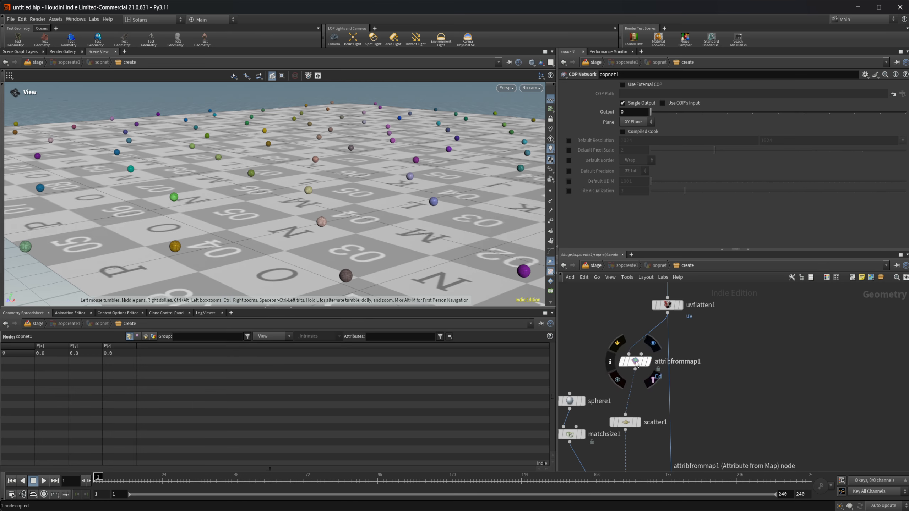
pyautogui.click(635, 362)
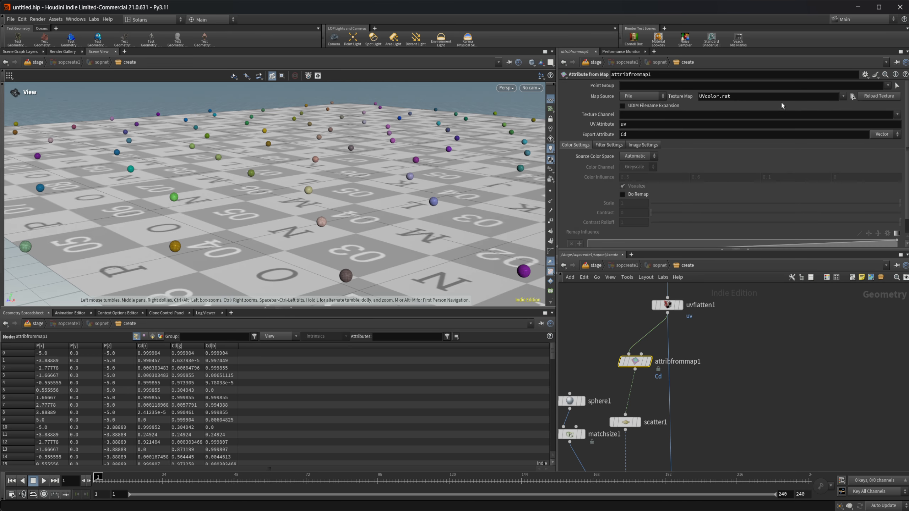
pyautogui.moveTo(744, 96); pyautogui.dragTo(701, 96)
pyautogui.write('op:')
pyautogui.hotkey('ctrl', 'v')
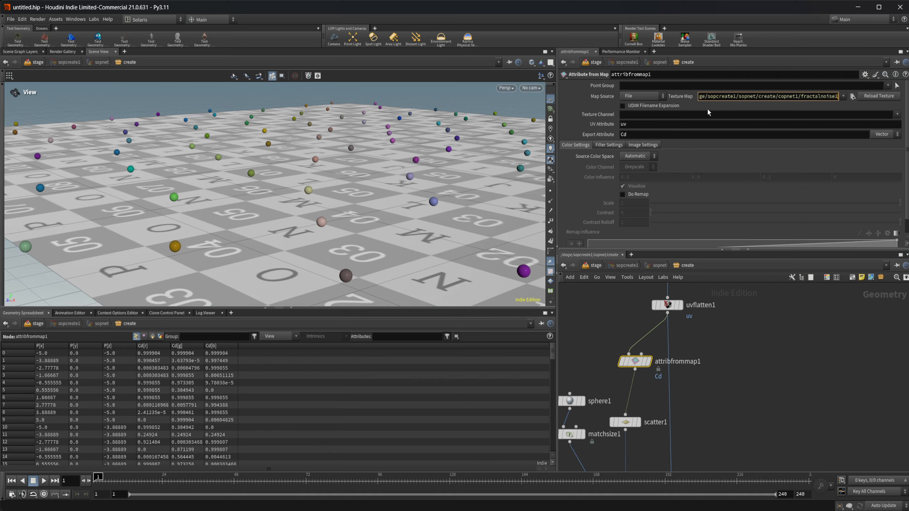
pyautogui.press('Return')
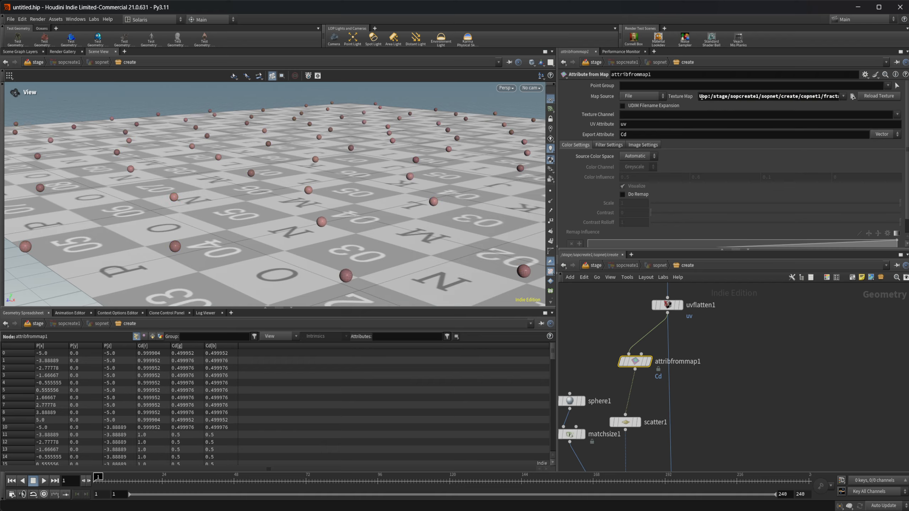
pyautogui.click(701, 96)
pyautogui.press('BackSpace')
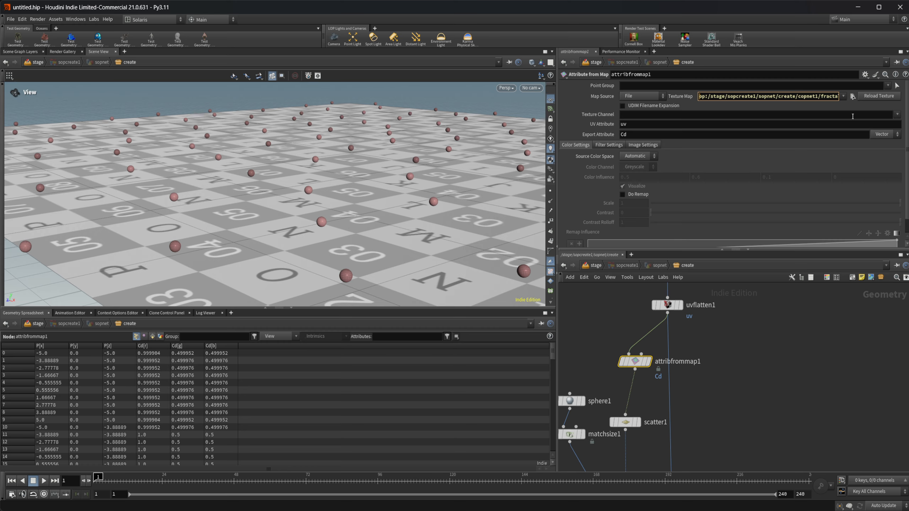
pyautogui.press('Return')
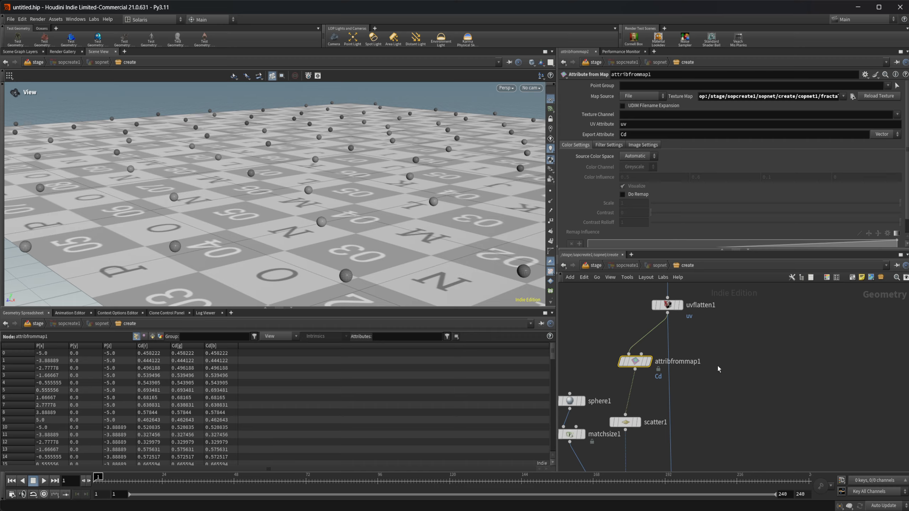
# Display attribfrommap1 to inspect the noise colour on the grid, and return the display to merge1
pyautogui.moveTo(724, 375); pyautogui.dragTo(724, 373, button='middle')
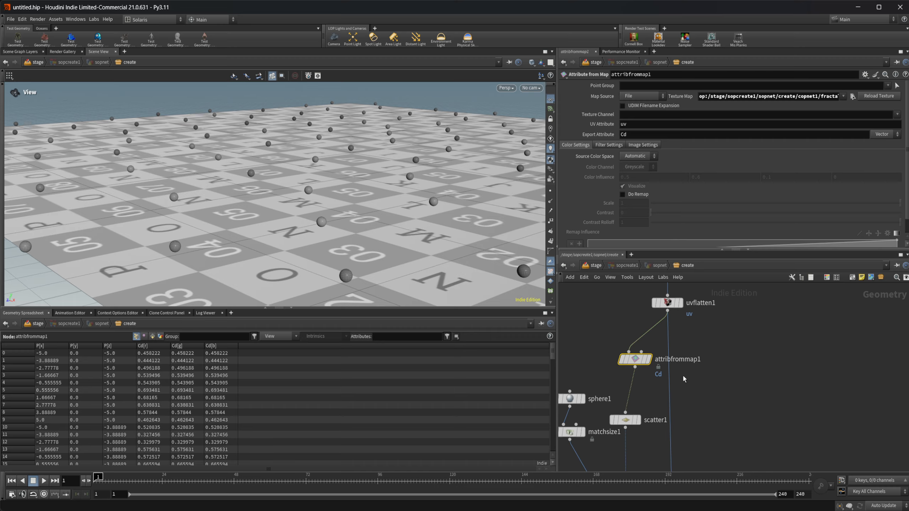
pyautogui.click(648, 359)
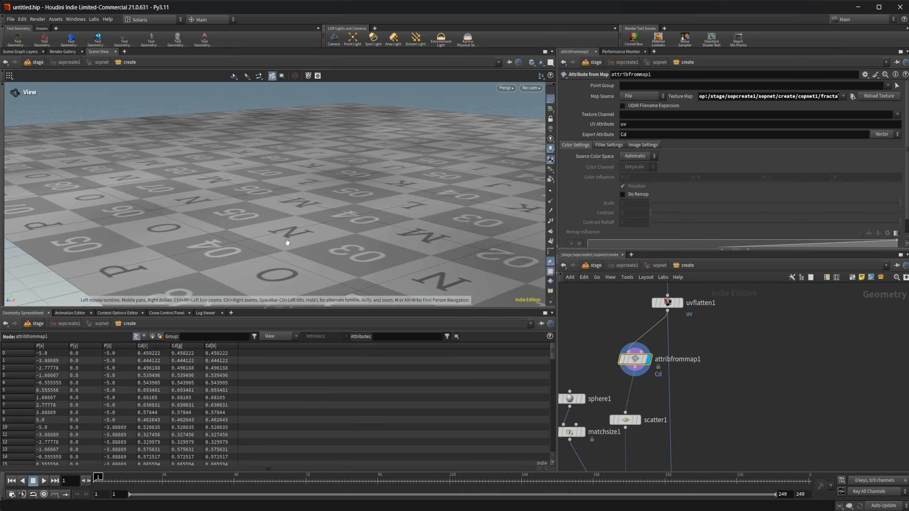
pyautogui.moveTo(194, 252); pyautogui.dragTo(285, 231)
pyautogui.moveTo(359, 211); pyautogui.dragTo(265, 245, button='right')
pyautogui.moveTo(308, 213); pyautogui.dragTo(310, 197, button='middle')
pyautogui.moveTo(717, 441); pyautogui.dragTo(724, 387, button='middle')
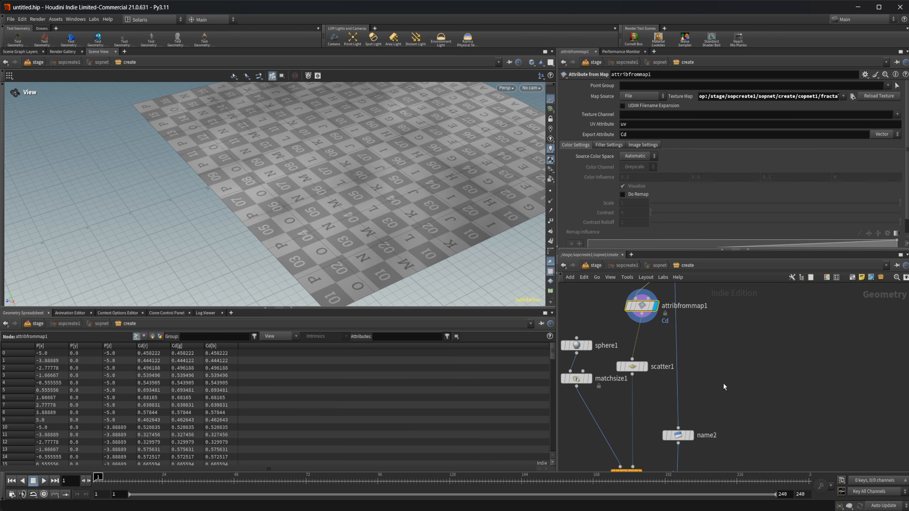
pyautogui.moveTo(365, 250); pyautogui.dragTo(365, 219)
pyautogui.moveTo(714, 374); pyautogui.dragTo(720, 321, button='middle')
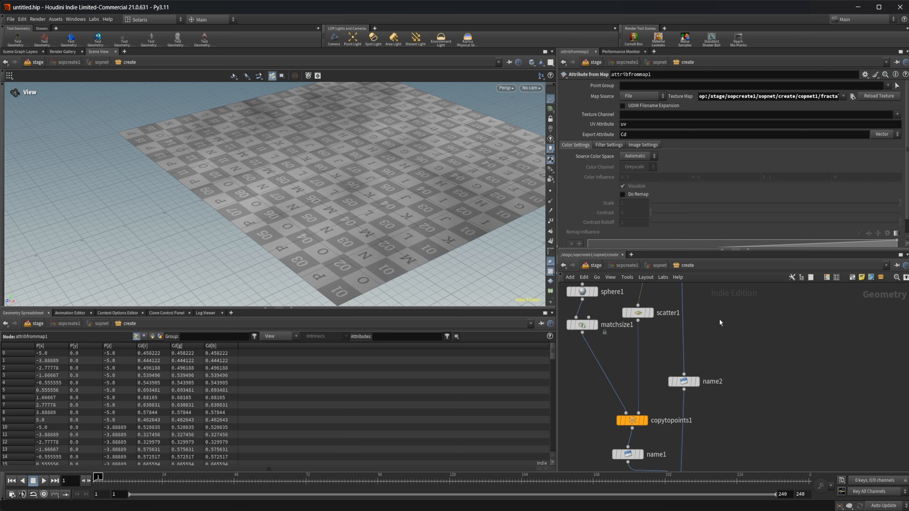
pyautogui.moveTo(730, 433); pyautogui.dragTo(731, 368, button='middle')
pyautogui.click(689, 423)
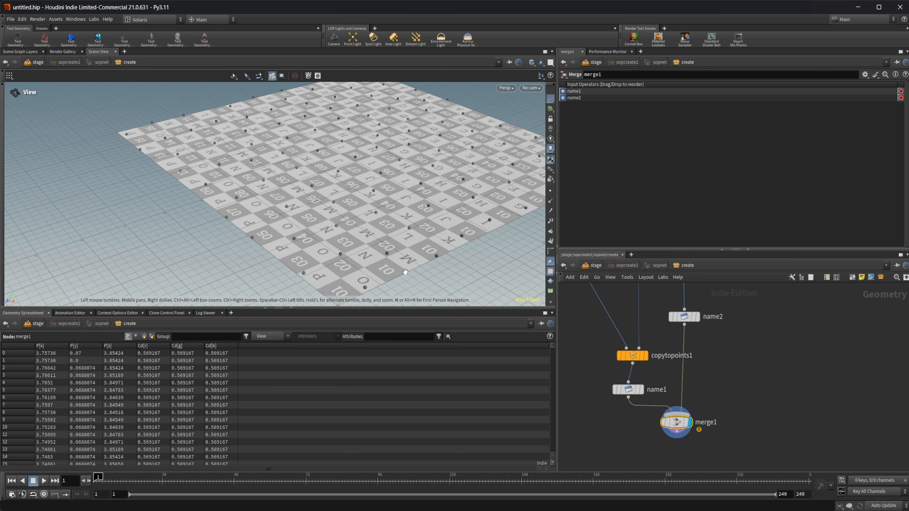
pyautogui.scroll(3, 458, 198)
pyautogui.scroll(-3, 458, 198)
# Insert an Attribute Wrangle node between scatter1 and copytopoints1
pyautogui.moveTo(643, 298); pyautogui.dragTo(644, 370, button='middle')
pyautogui.press('Tab')
pyautogui.write('attribr')
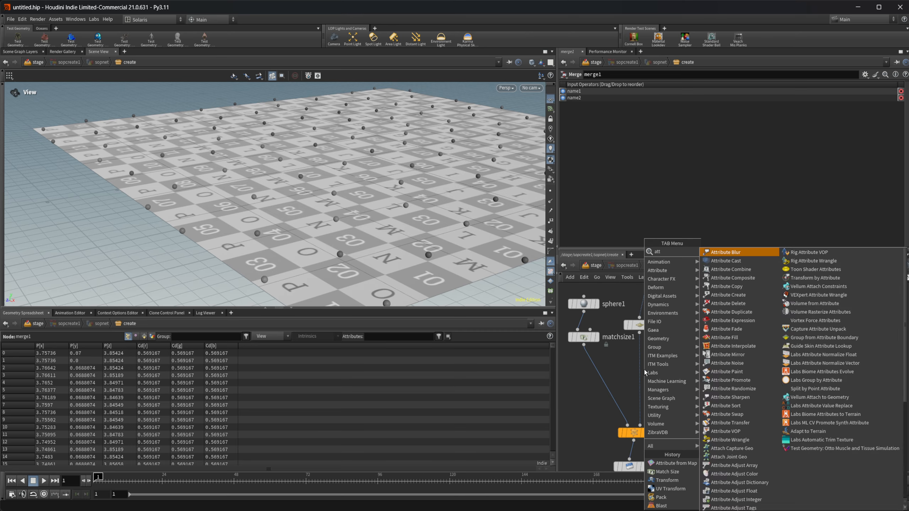
pyautogui.press('Return')
pyautogui.click(644, 370)
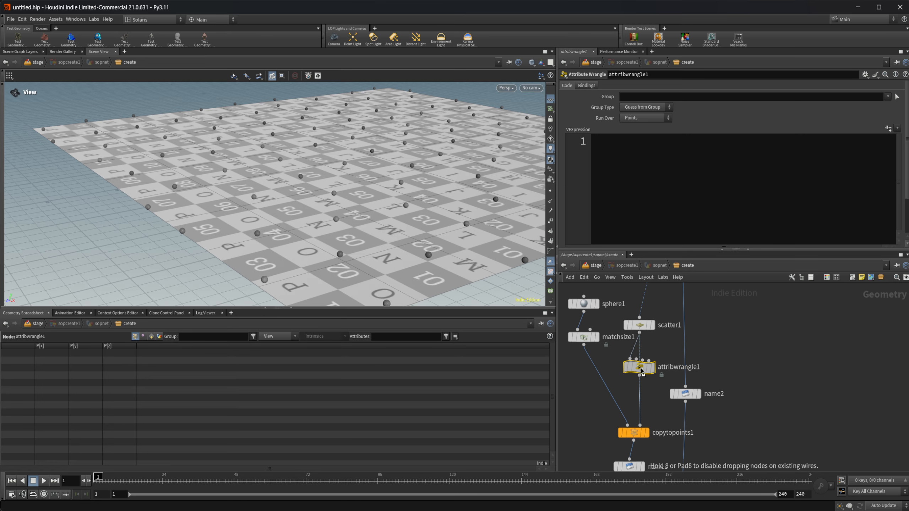
pyautogui.click(621, 211)
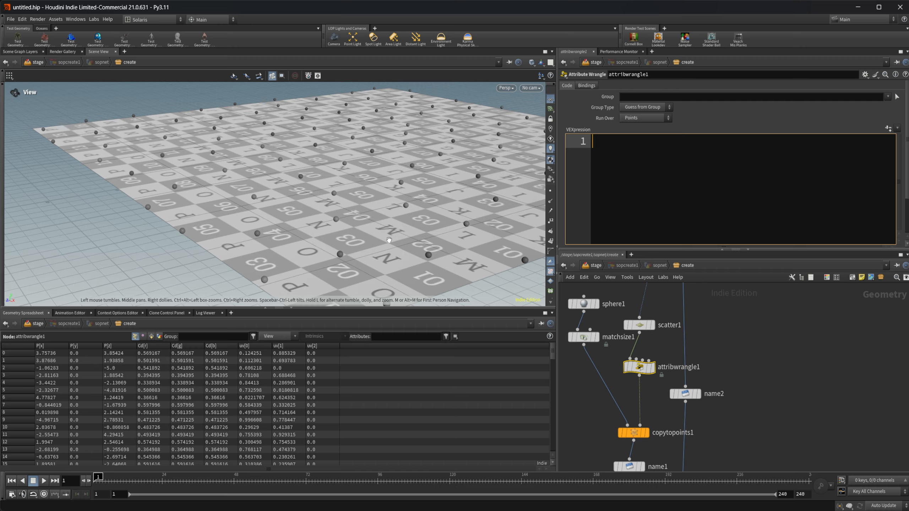
pyautogui.moveTo(793, 339); pyautogui.dragTo(788, 377, button='middle')
pyautogui.click(628, 204)
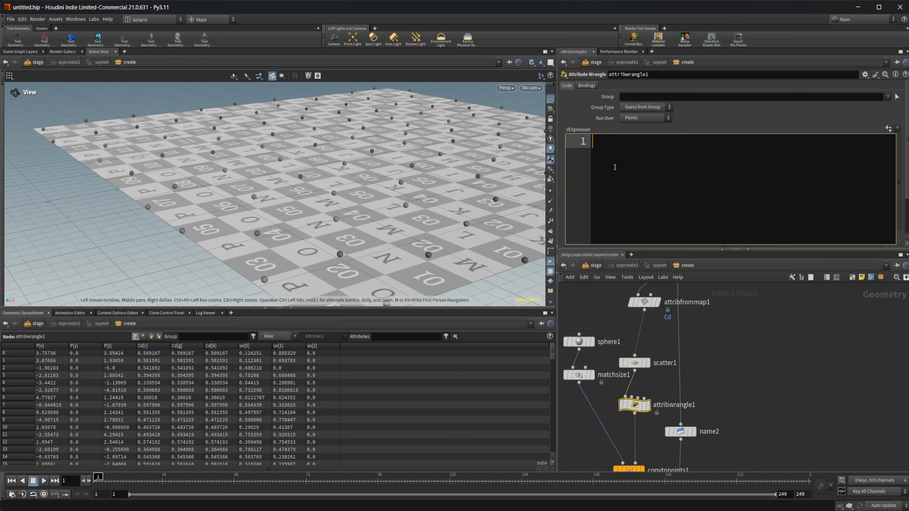
pyautogui.hotkey('alt', 'e')
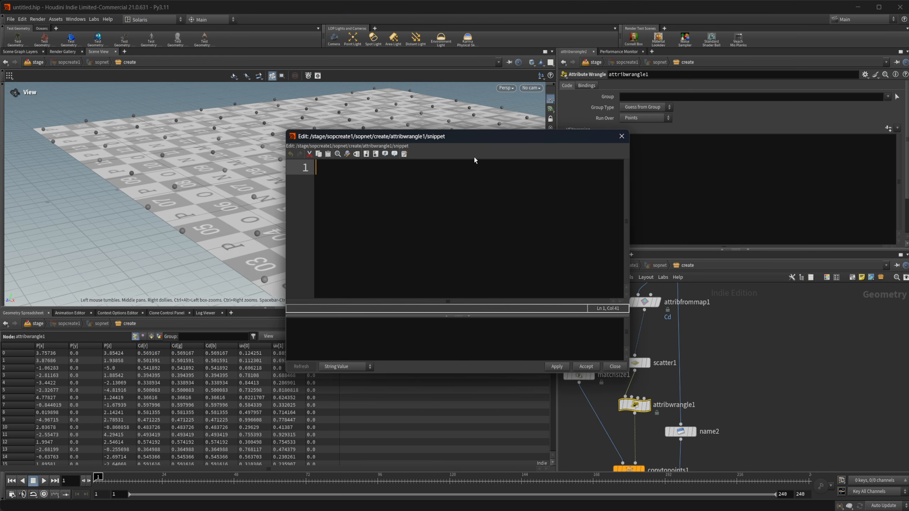
pyautogui.moveTo(436, 139); pyautogui.dragTo(561, 110)
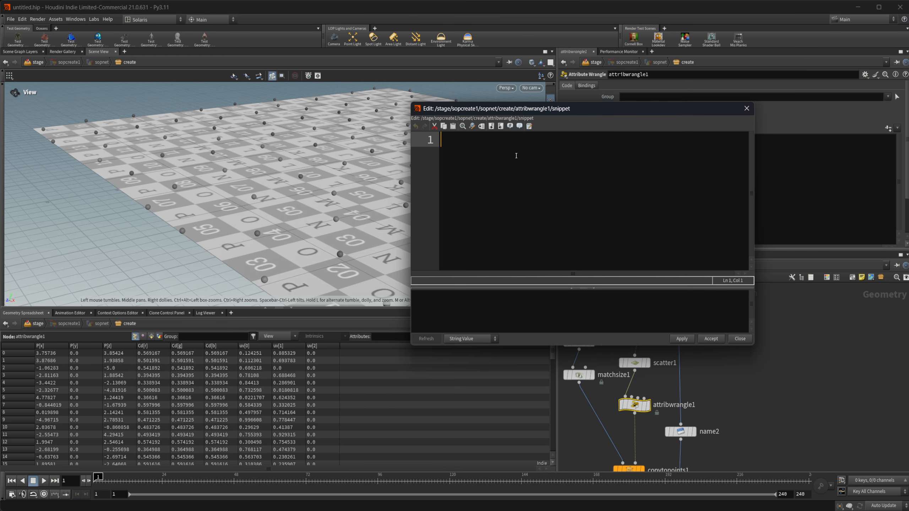
pyautogui.write('@P.y')
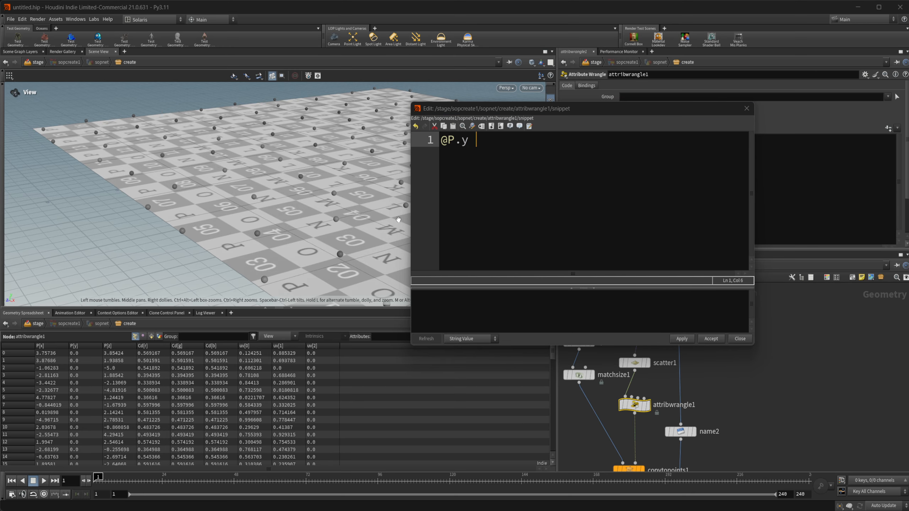
pyautogui.write(' +')
pyautogui.press('BackSpace')
pyautogui.write('+= @Cd')
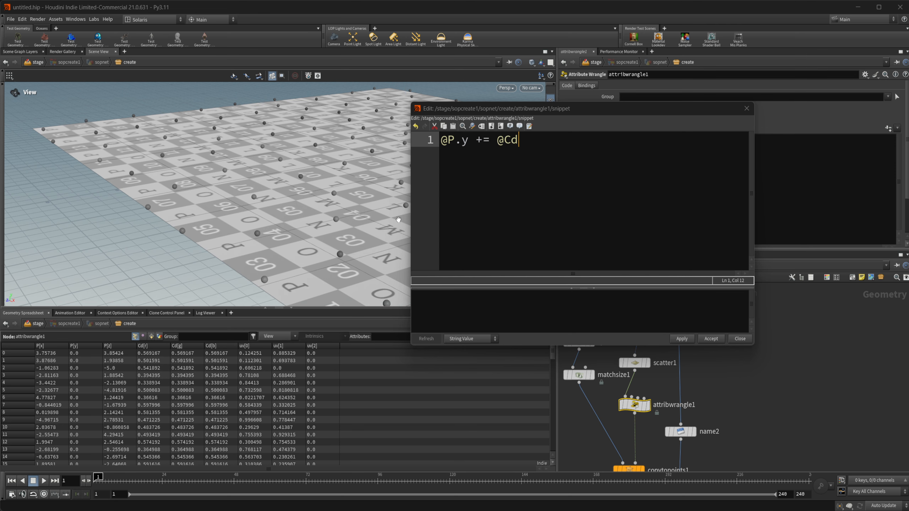
pyautogui.write('.r;')
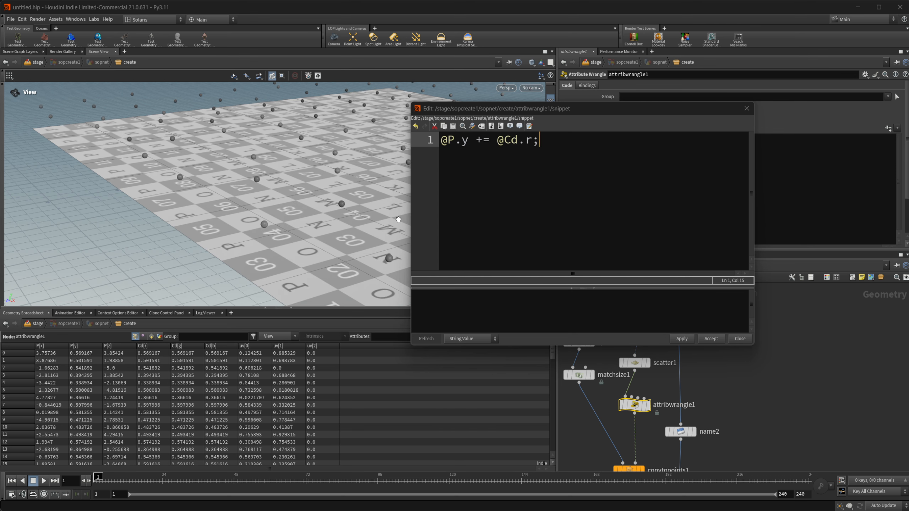
pyautogui.click(738, 339)
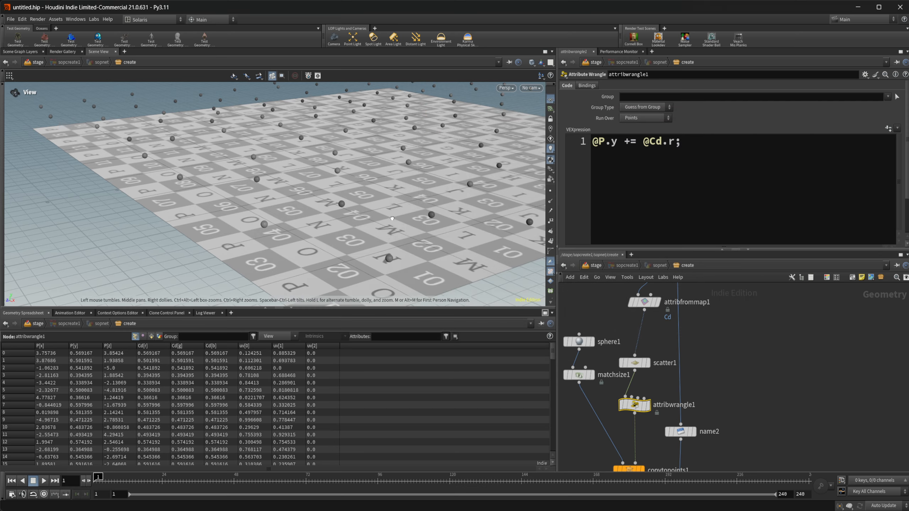
# Return to the stage level and render the viewport with Karma CPU to check the spheres against the displaced ground
pyautogui.moveTo(404, 168); pyautogui.dragTo(228, 175)
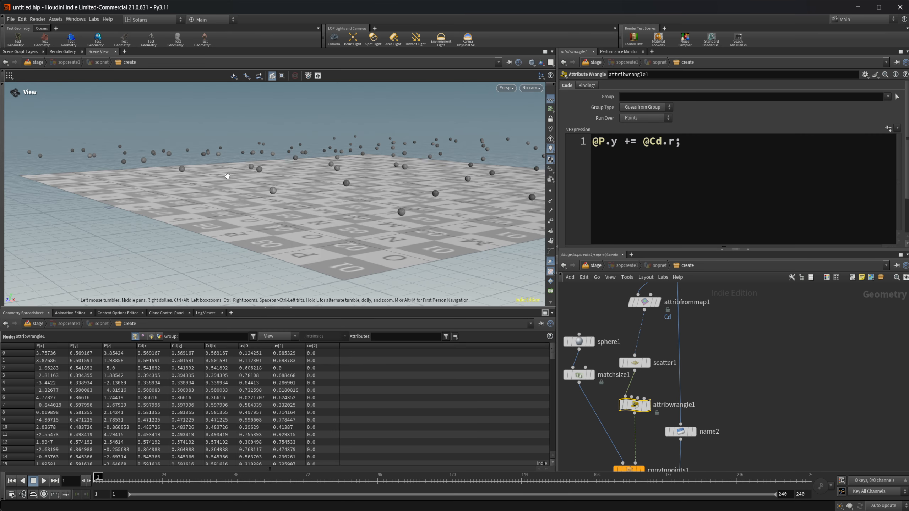
pyautogui.click(594, 265)
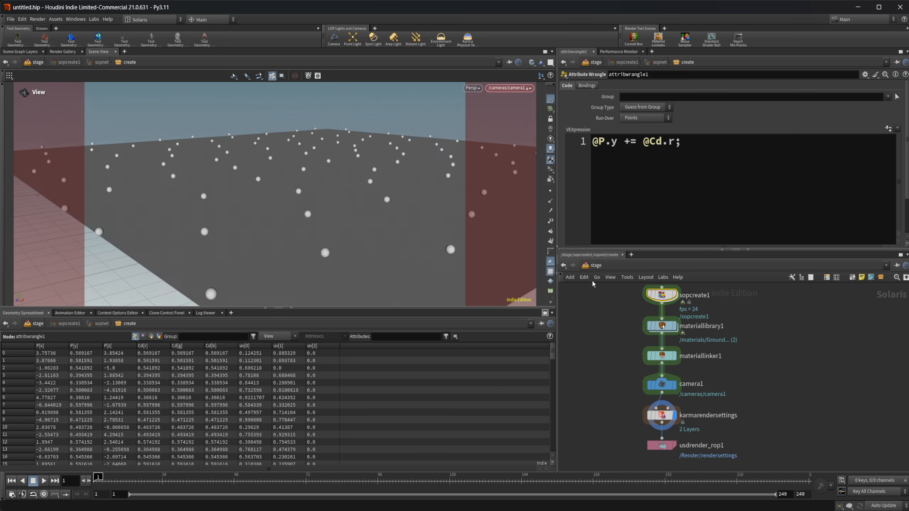
pyautogui.click(480, 88)
pyautogui.click(493, 128)
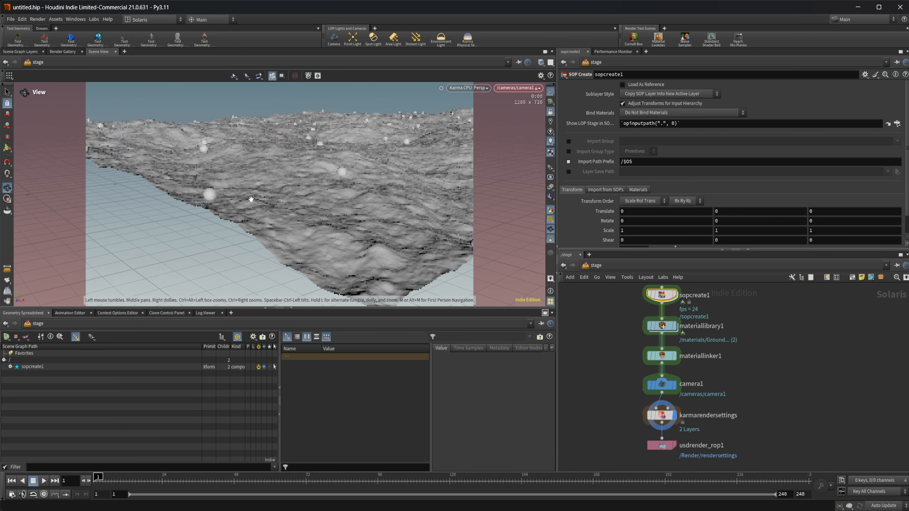
pyautogui.moveTo(241, 200); pyautogui.dragTo(263, 187)
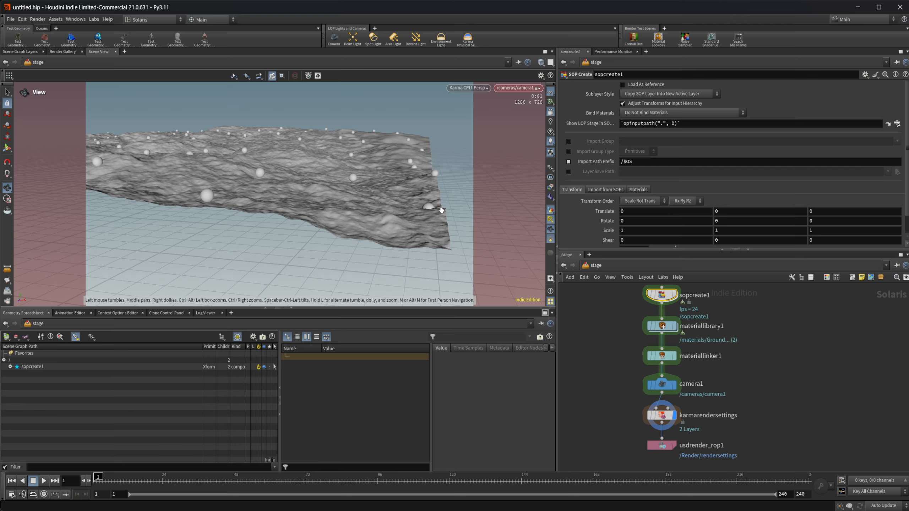
# Inspect the spheres against the displaced ground from several angles in the Karma render, and switch the viewport out of Karma
pyautogui.moveTo(429, 215); pyautogui.dragTo(320, 188)
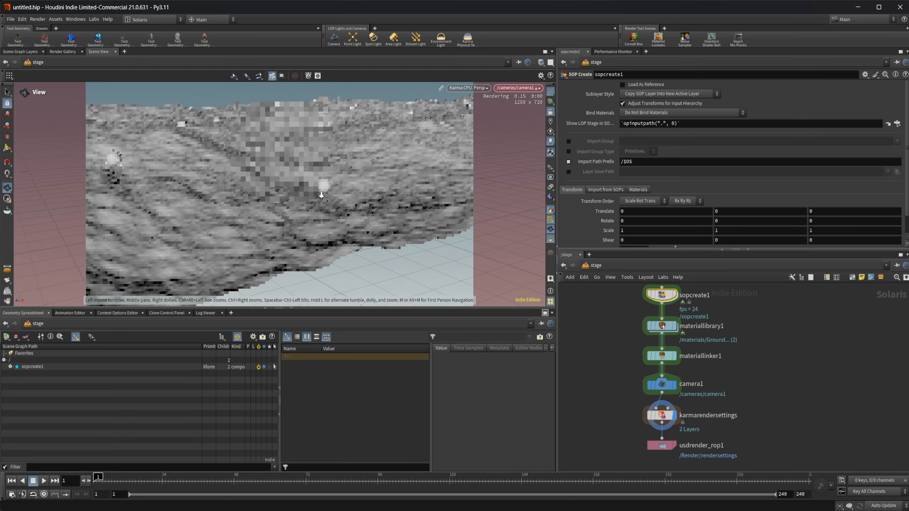
pyautogui.moveTo(321, 187); pyautogui.dragTo(596, 144, button='right')
pyautogui.moveTo(396, 198); pyautogui.dragTo(336, 164)
pyautogui.moveTo(337, 165); pyautogui.dragTo(286, 147, button='right')
pyautogui.moveTo(285, 146); pyautogui.dragTo(290, 161)
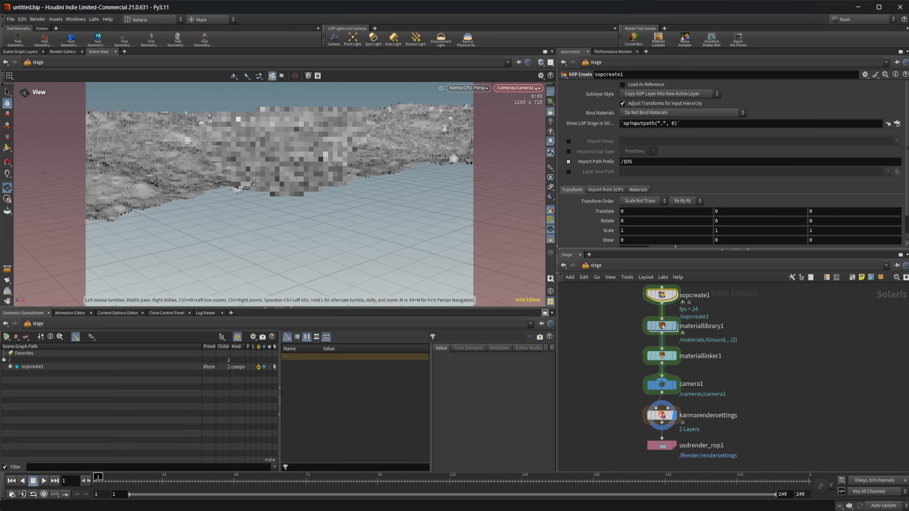
pyautogui.moveTo(289, 161); pyautogui.dragTo(306, 186, button='right')
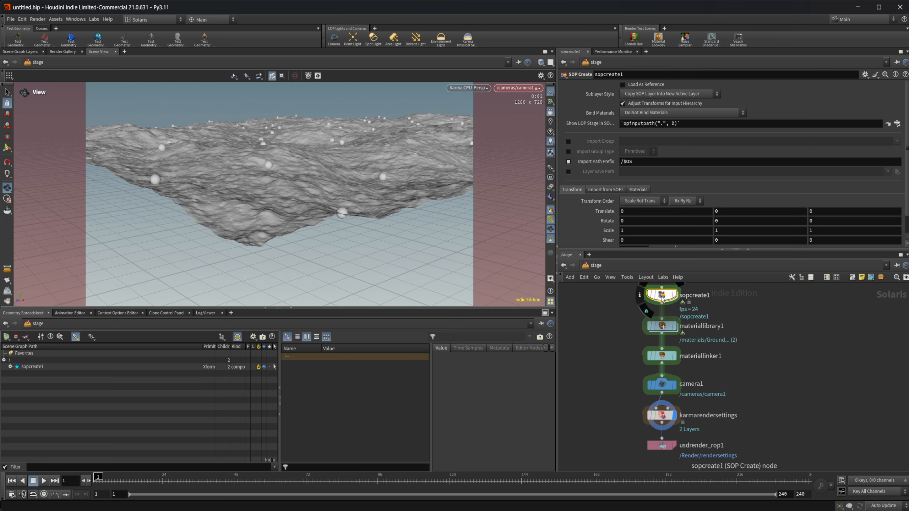
pyautogui.click(468, 88)
pyautogui.click(462, 96)
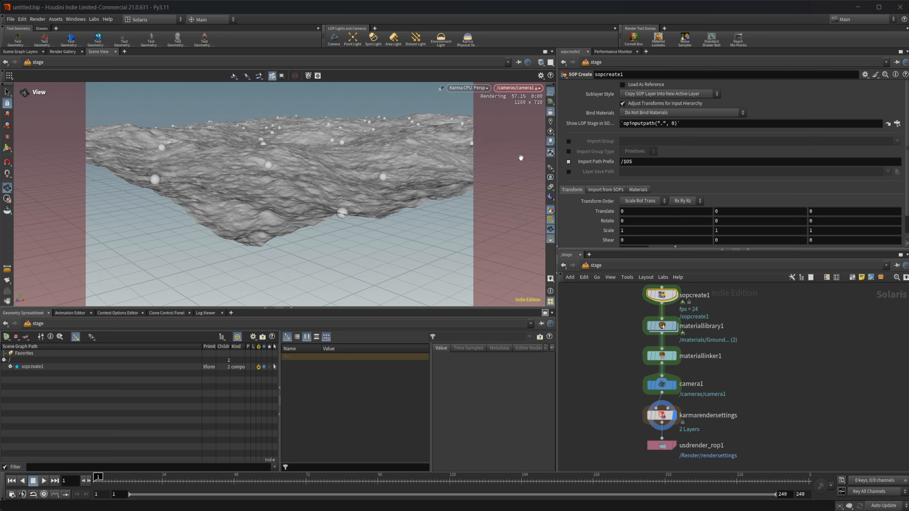
# Inside sopcreate1, set both the rows and columns of grid1 to 300
pyautogui.doubleClick(663, 295)
pyautogui.moveTo(706, 325); pyautogui.dragTo(690, 401, button='middle')
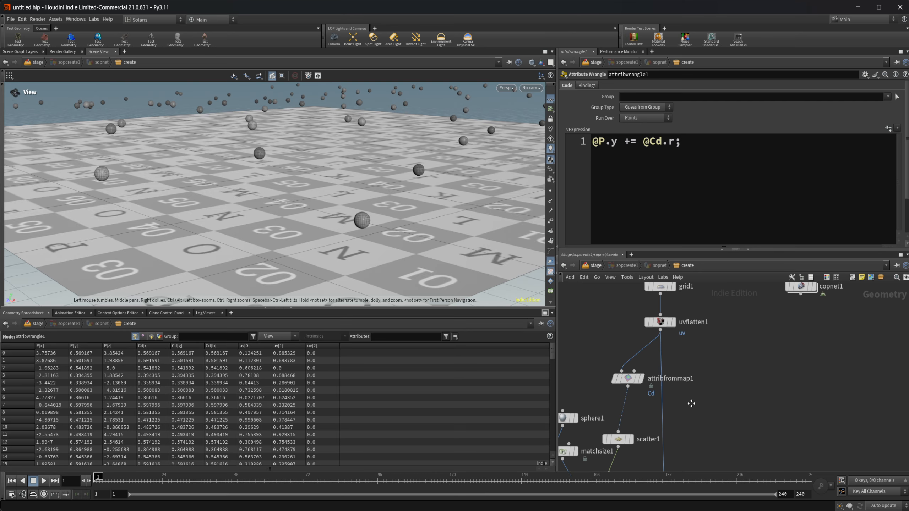
pyautogui.moveTo(704, 351); pyautogui.dragTo(704, 388, button='middle')
pyautogui.click(659, 322)
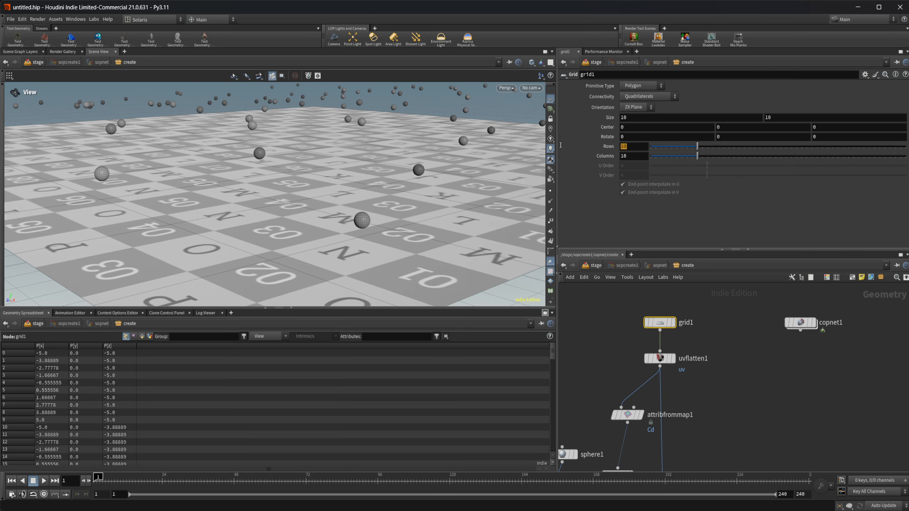
pyautogui.write('0')
pyautogui.press('Return')
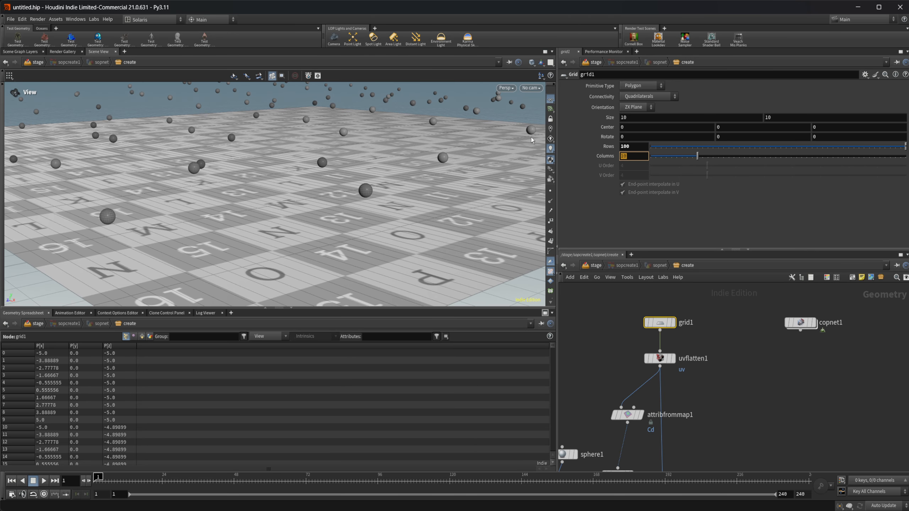
pyautogui.moveTo(633, 148); pyautogui.dragTo(586, 154)
pyautogui.write('300')
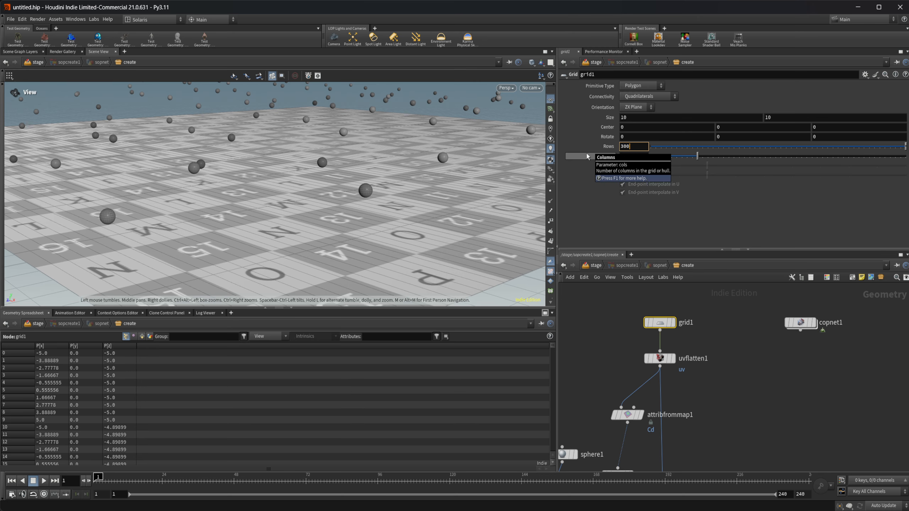
pyautogui.press('Tab')
pyautogui.write('300')
pyautogui.press('Return')
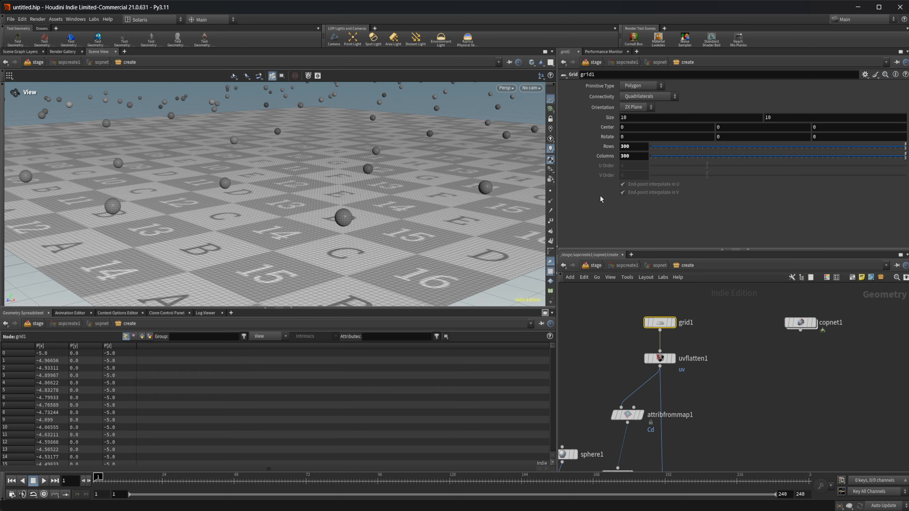
pyautogui.moveTo(356, 228); pyautogui.dragTo(353, 230)
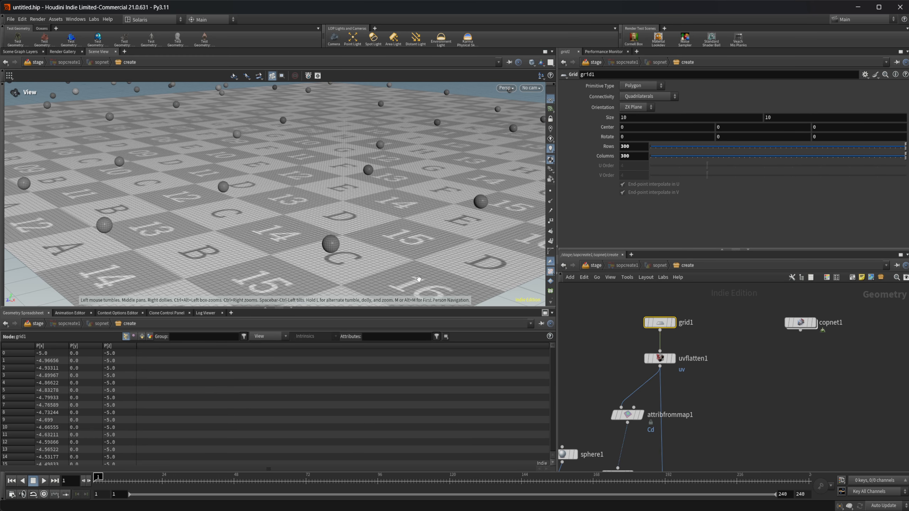
# Return to the stage level, examine close up in Karma CPU how the spheres meet the displaced ground, and leave the Karma render
pyautogui.click(594, 265)
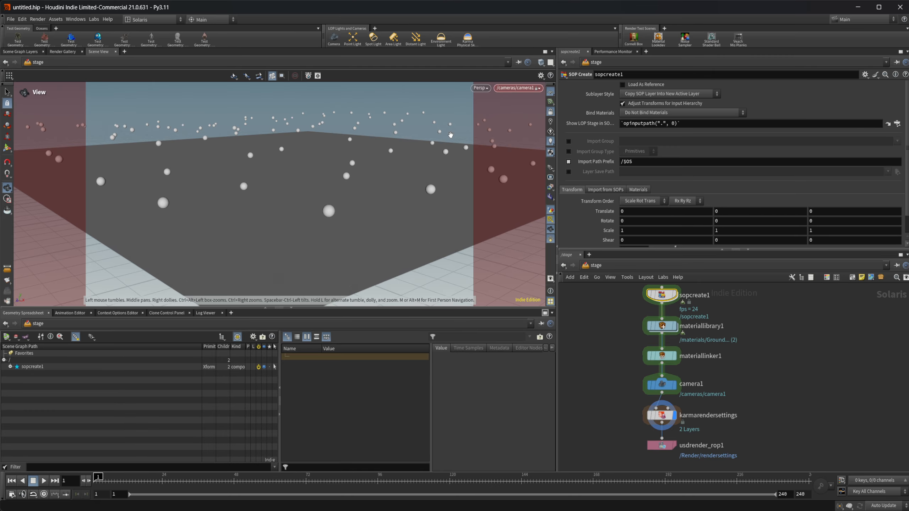
pyautogui.click(480, 90)
pyautogui.click(495, 130)
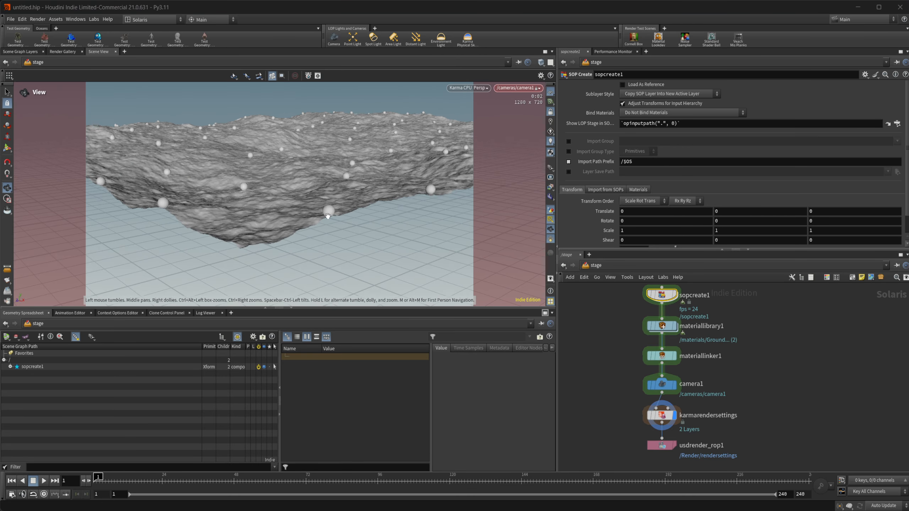
pyautogui.moveTo(328, 214); pyautogui.dragTo(192, 184)
pyautogui.moveTo(192, 184); pyautogui.dragTo(385, 166, button='right')
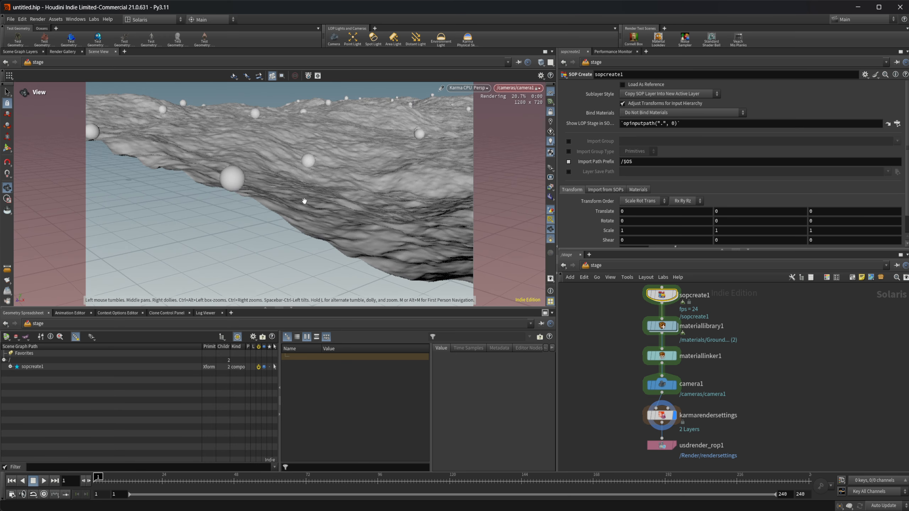
pyautogui.moveTo(304, 201); pyautogui.dragTo(81, 144)
pyautogui.moveTo(361, 191); pyautogui.dragTo(200, 244)
pyautogui.moveTo(222, 215); pyautogui.dragTo(501, 172, button='right')
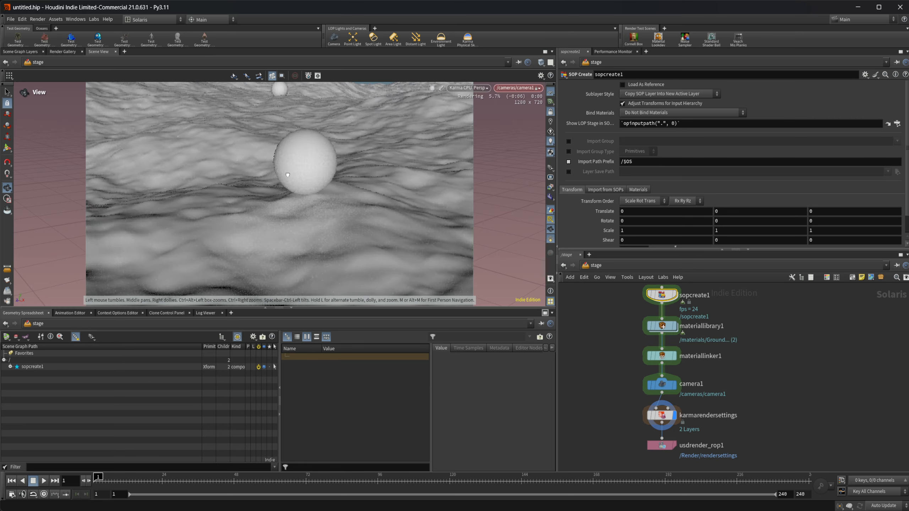
pyautogui.moveTo(329, 211); pyautogui.dragTo(275, 176)
pyautogui.moveTo(390, 206); pyautogui.dragTo(354, 181)
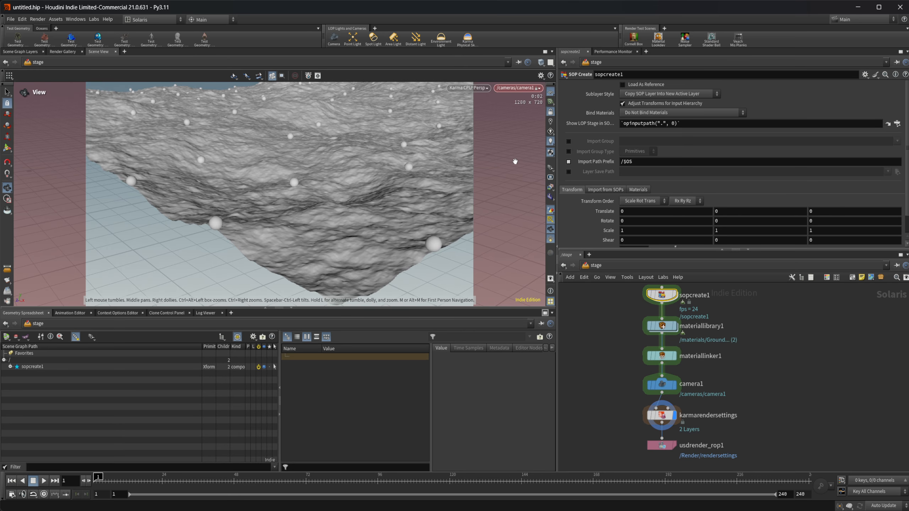
pyautogui.click(468, 88)
pyautogui.click(480, 118)
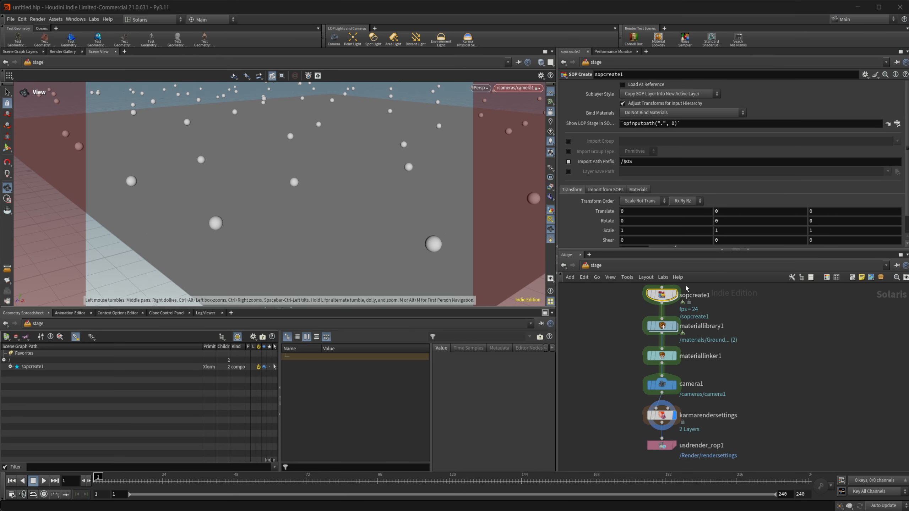
# Bypass the attribfrommap1 and attribwrangle1 nodes inside sopcreate1
pyautogui.doubleClick(662, 295)
pyautogui.scroll(3, 672, 374)
pyautogui.scroll(-1, 678, 377)
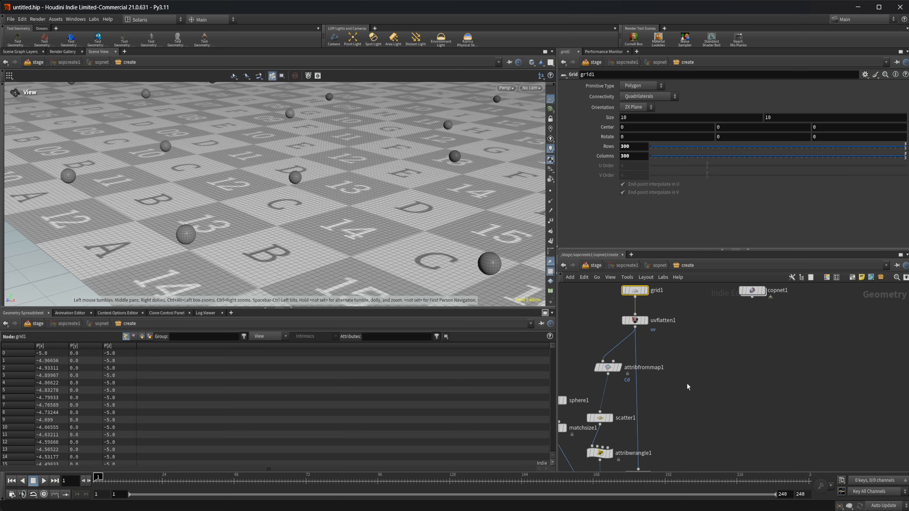
pyautogui.moveTo(664, 395); pyautogui.dragTo(713, 388, button='middle')
pyautogui.moveTo(658, 359)
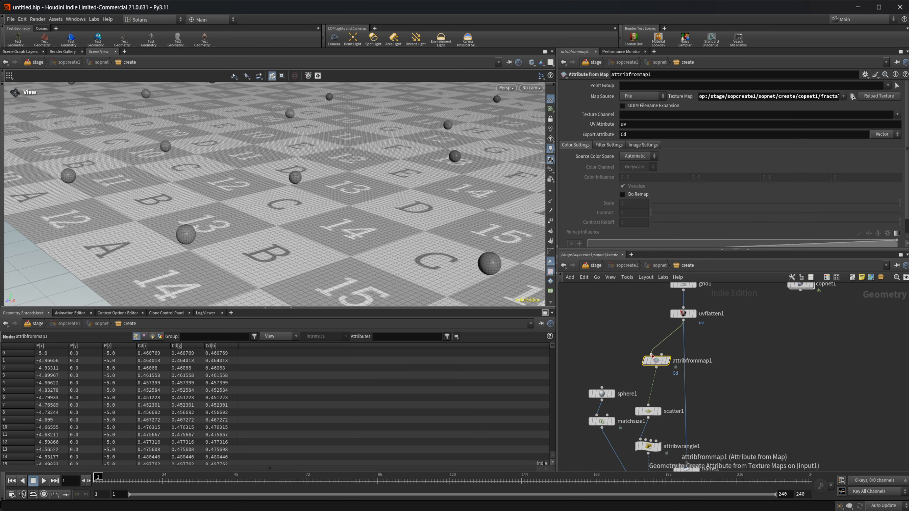
pyautogui.press('q')
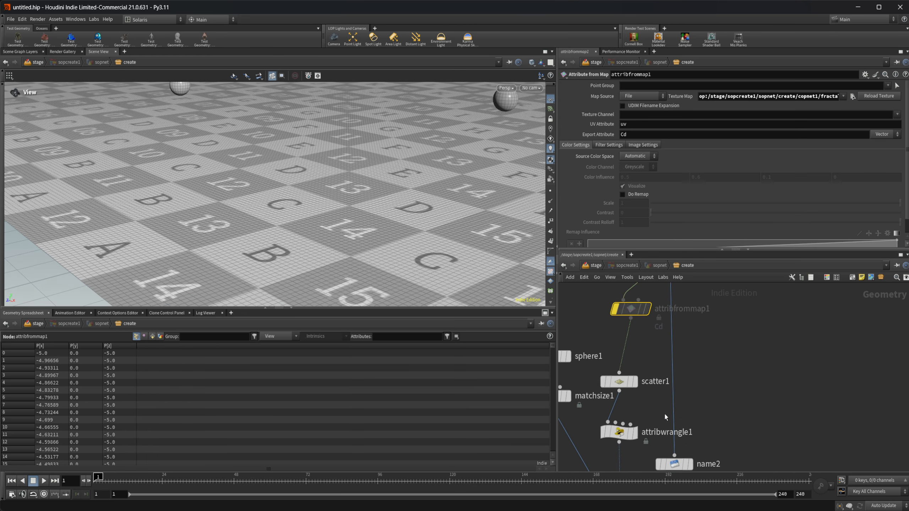
pyautogui.press('q')
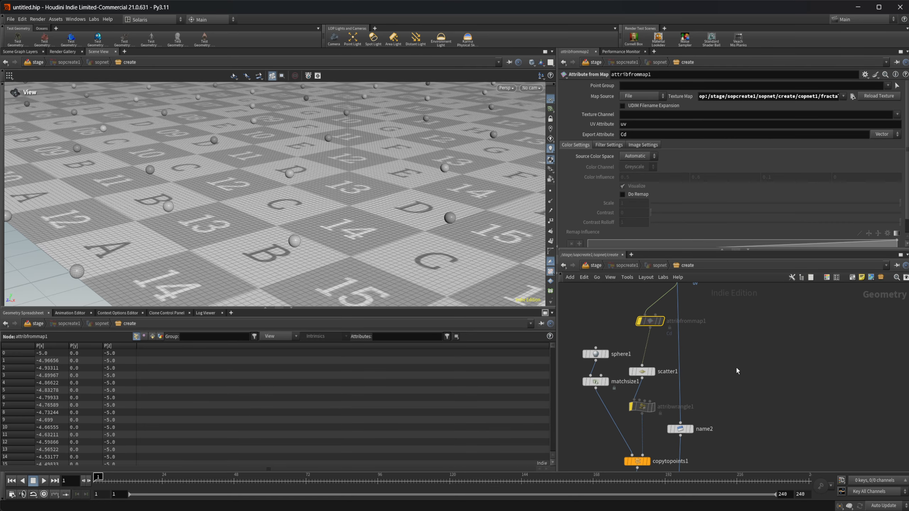
# Insert a second Attribute Wrangle node between the bypassed attribwrangle1 and copytopoints1
pyautogui.press('Tab')
pyautogui.write('attw')
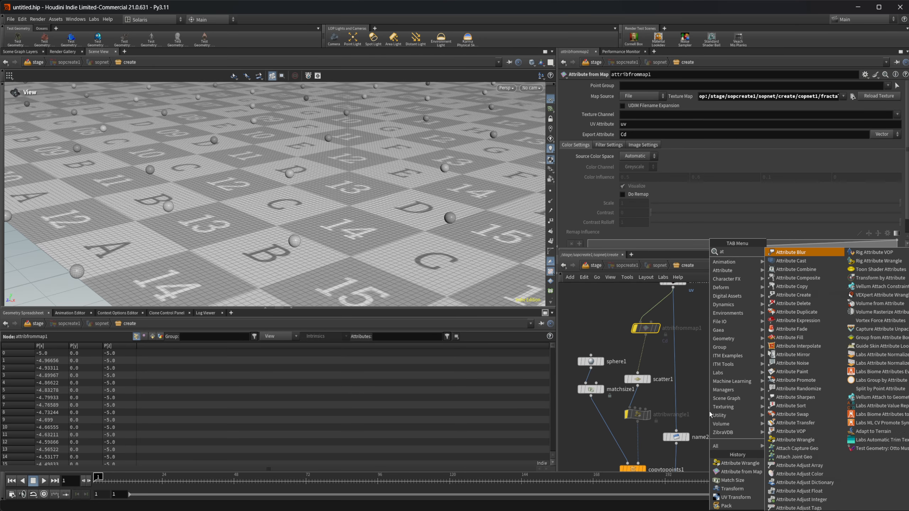
pyautogui.press('Return')
pyautogui.click(636, 439)
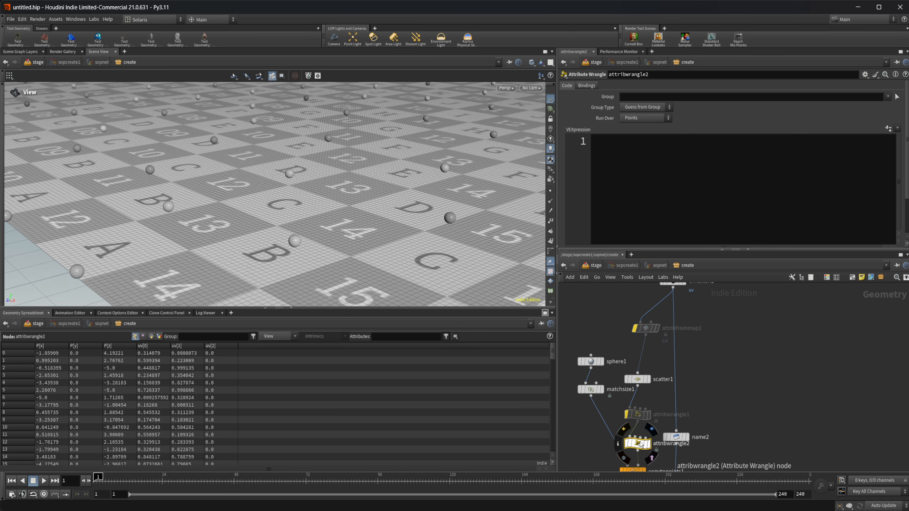
# Connect the copnet1 output to the second input of attribwrangle2
pyautogui.moveTo(816, 304); pyautogui.dragTo(765, 357, button='middle')
pyautogui.click(741, 310)
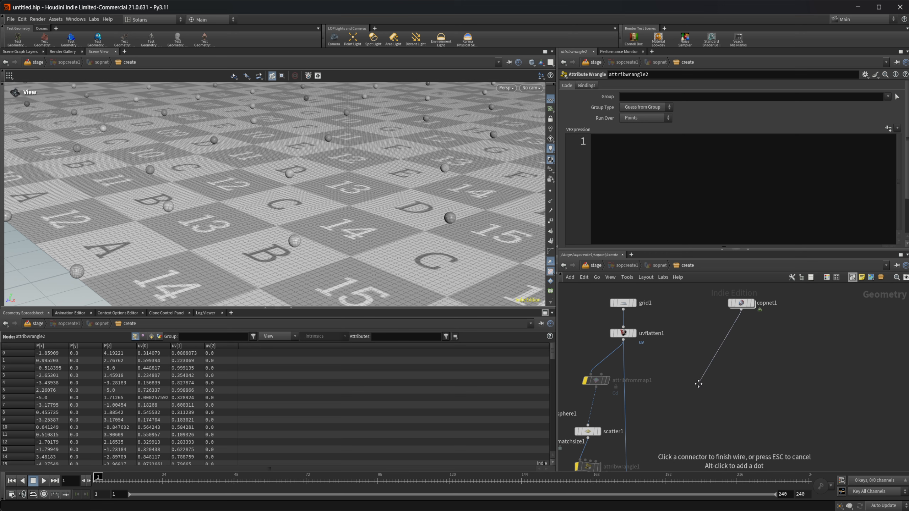
pyautogui.moveTo(676, 425); pyautogui.dragTo(777, 331, button='middle')
pyautogui.click(686, 400)
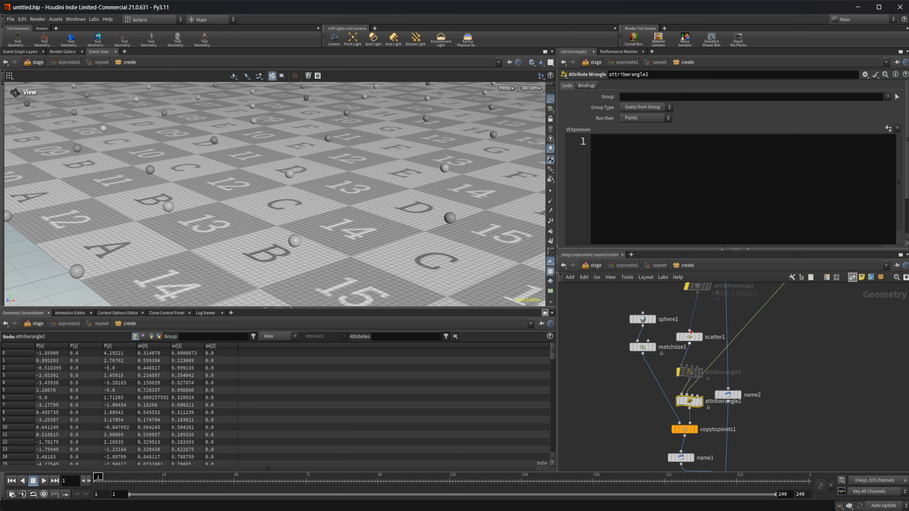
pyautogui.click(582, 173)
pyautogui.hotkey('alt', 'e')
pyautogui.click(567, 173)
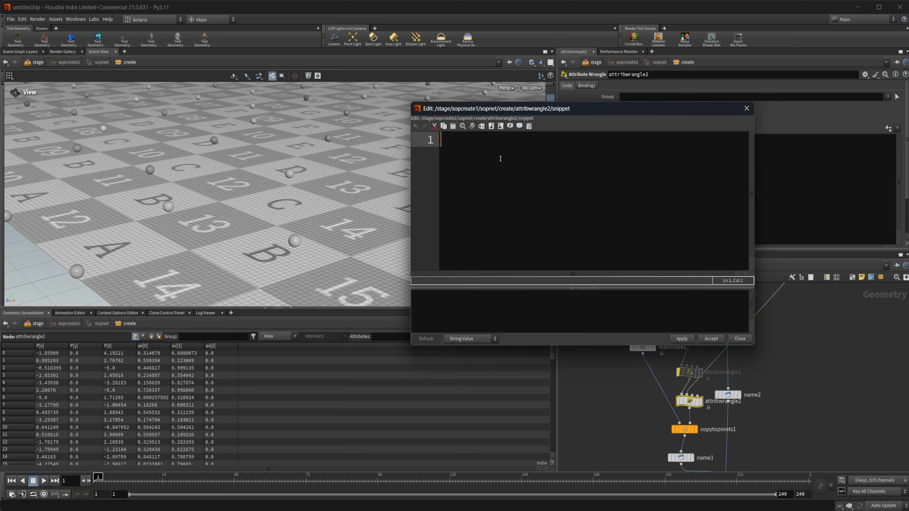
pyautogui.write('@P.y')
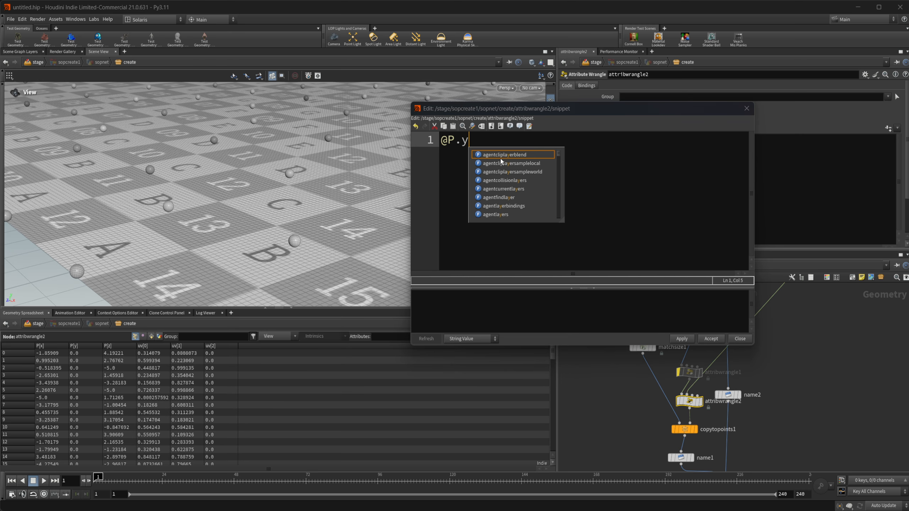
pyautogui.write(' += ')
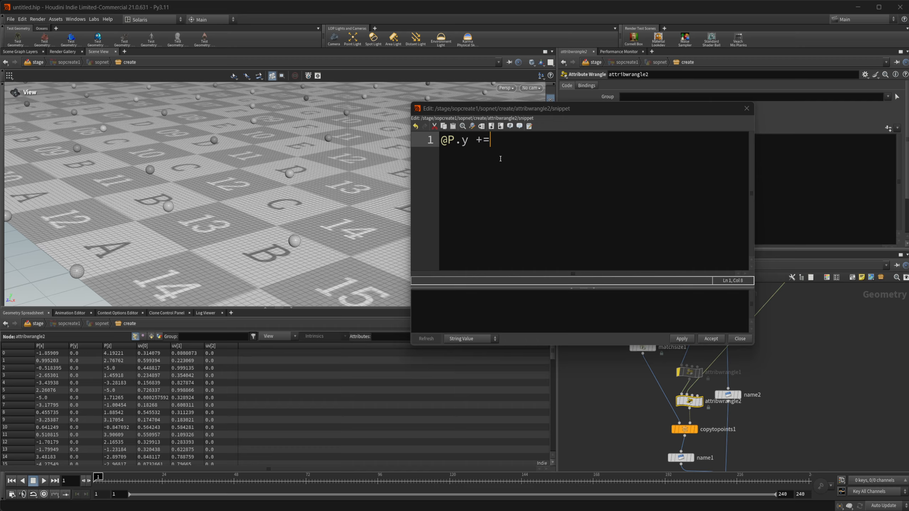
pyautogui.write('volumesa')
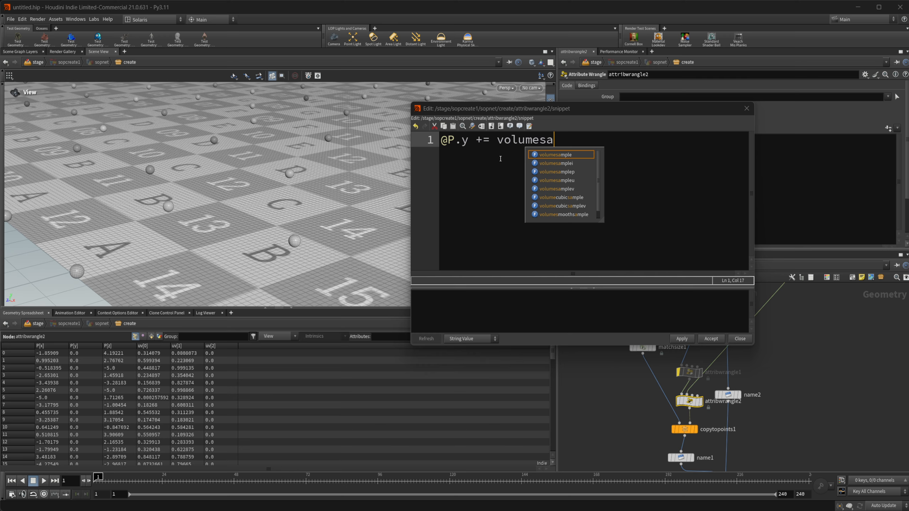
pyautogui.write('mple(')
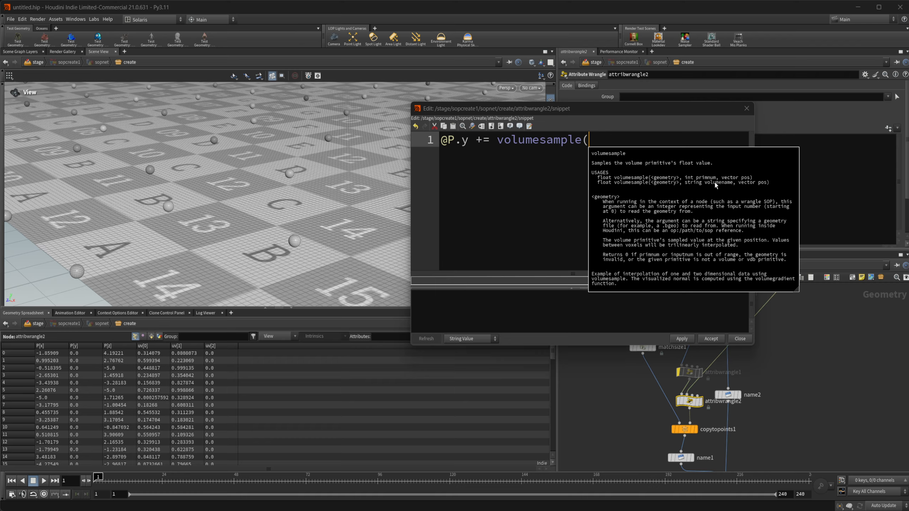
pyautogui.write('1')
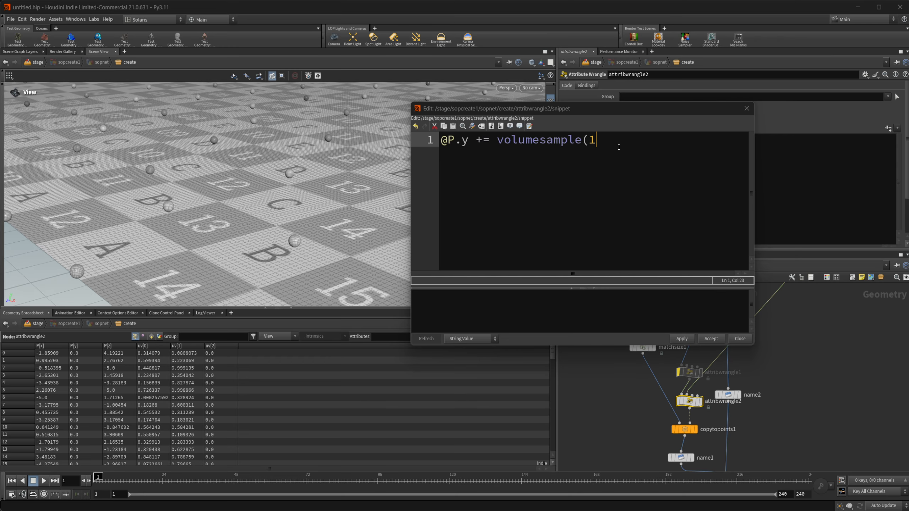
pyautogui.write(',0,')
pyautogui.moveTo(324, 254); pyautogui.dragTo(161, 205, button='right')
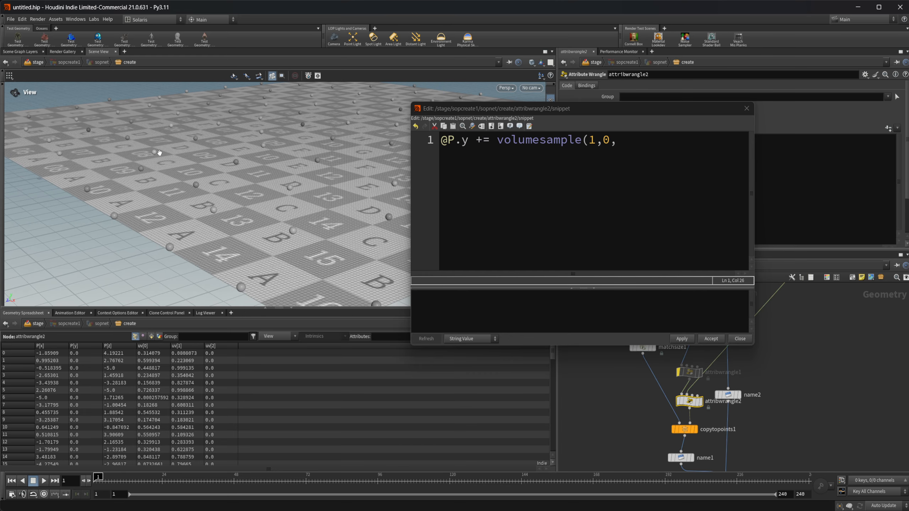
pyautogui.click(637, 144)
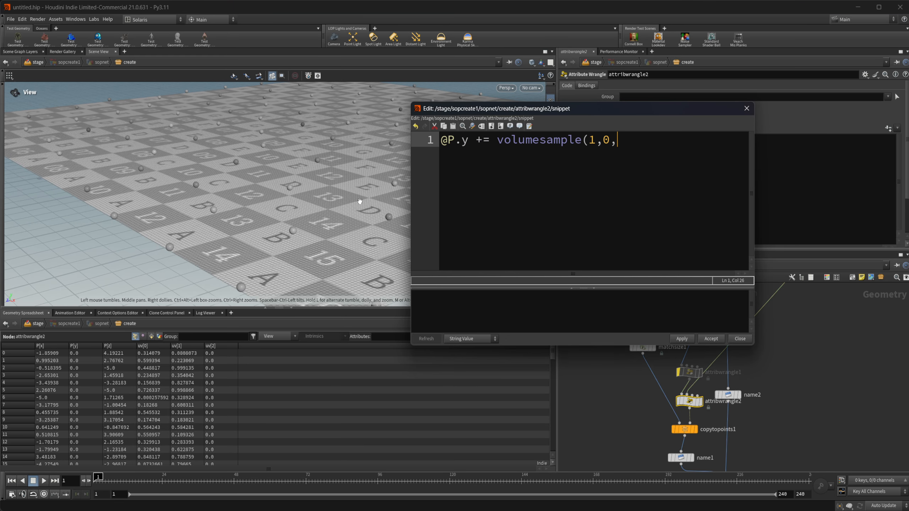
pyautogui.moveTo(863, 361); pyautogui.dragTo(810, 473, button='middle')
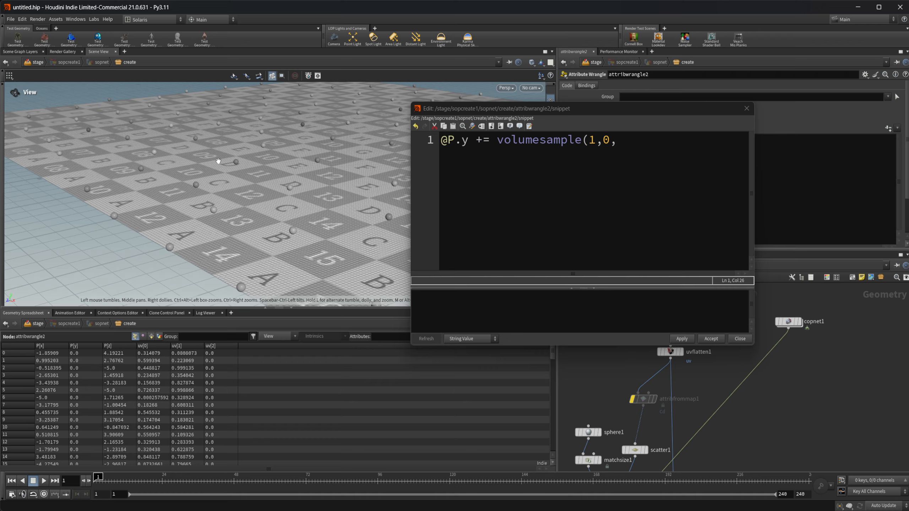
pyautogui.click(630, 154)
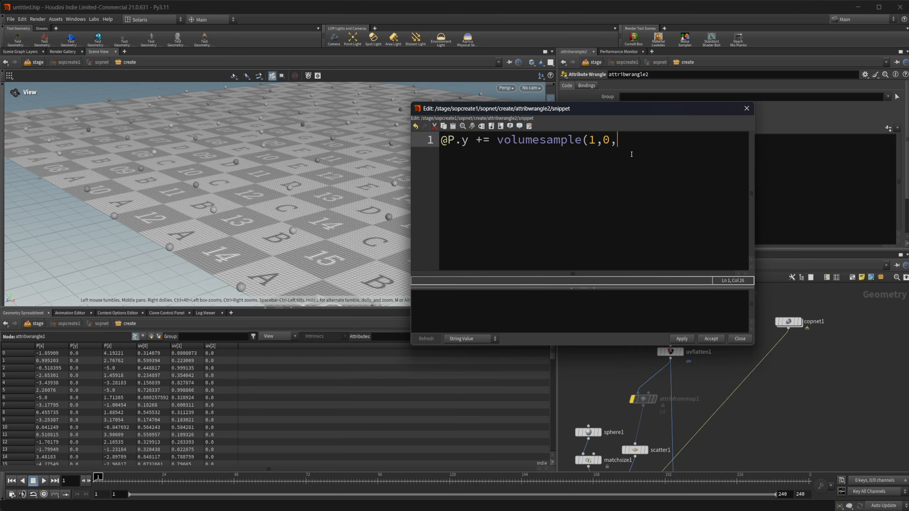
pyautogui.write('@uv);')
pyautogui.click(711, 338)
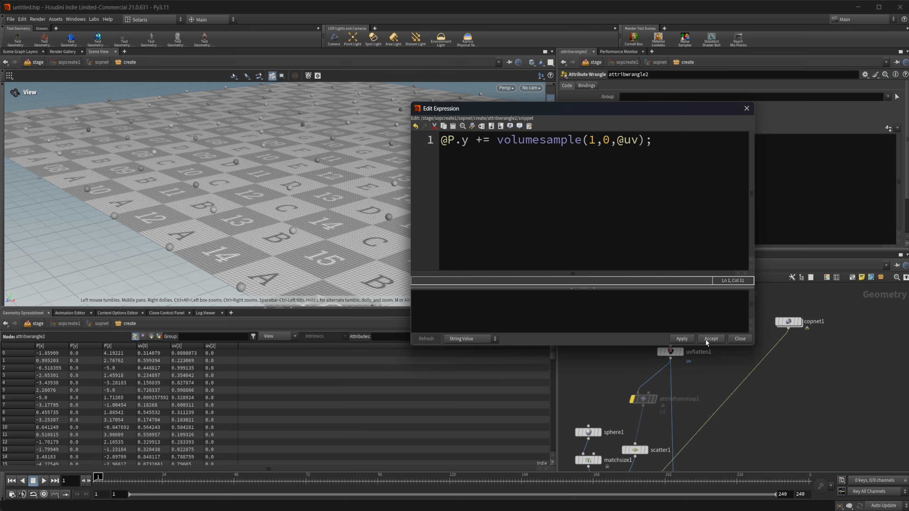
# Render the stage view with Karma CPU to check the spheres against the displaced ground, and return to Houdini VK
pyautogui.moveTo(279, 165); pyautogui.dragTo(350, 149)
pyautogui.click(597, 265)
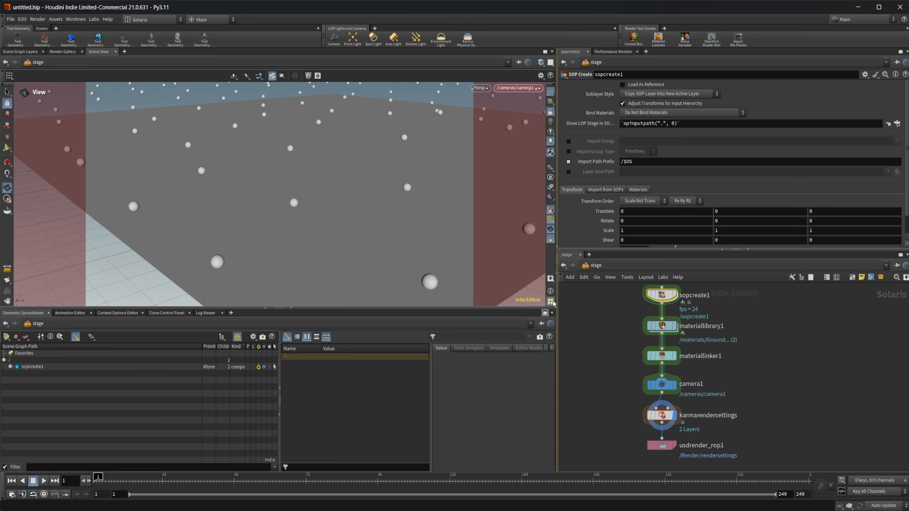
pyautogui.click(481, 87)
pyautogui.click(498, 127)
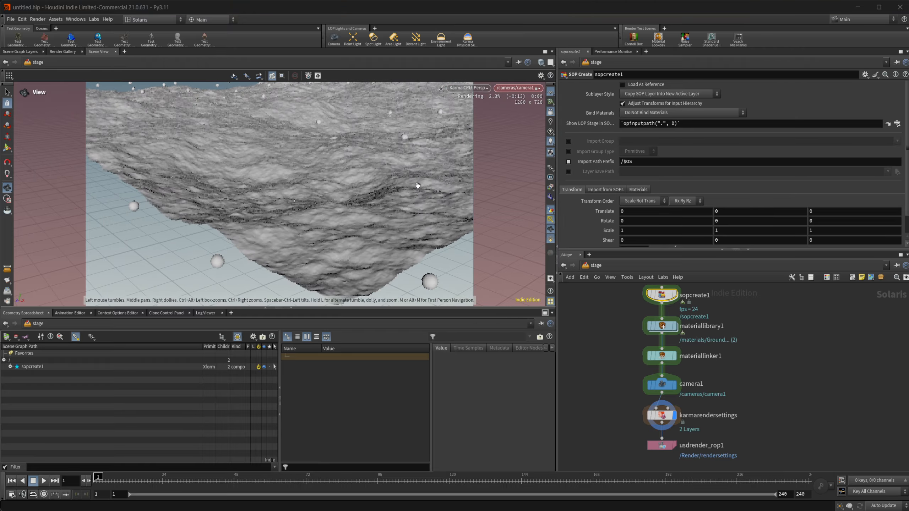
pyautogui.moveTo(304, 227); pyautogui.dragTo(310, 203)
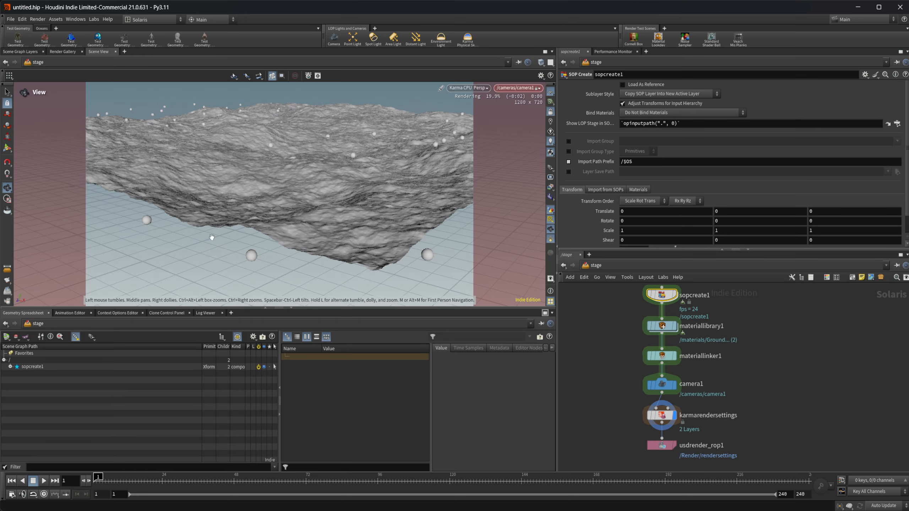
pyautogui.click(481, 92)
pyautogui.click(469, 119)
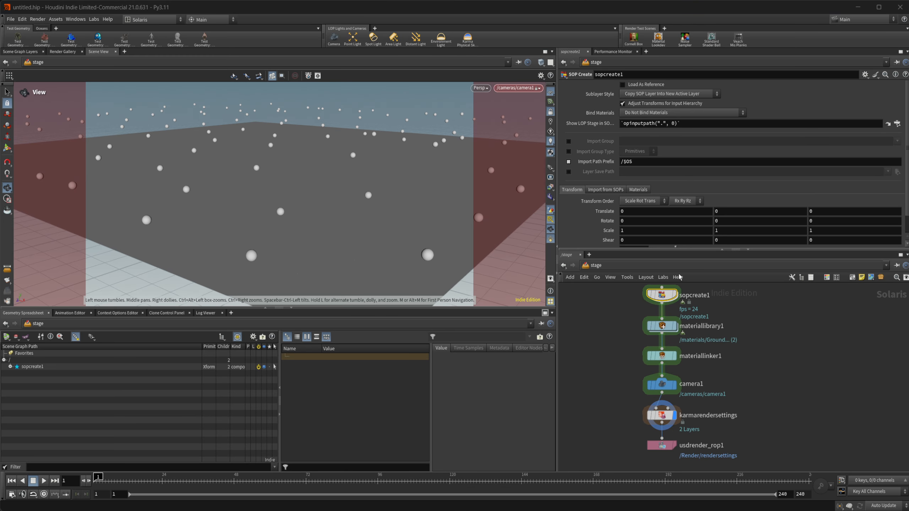
# Display copnet1 inside sopcreate1 to examine the placement of its noise image, and return the display to merge1
pyautogui.doubleClick(666, 295)
pyautogui.click(789, 322)
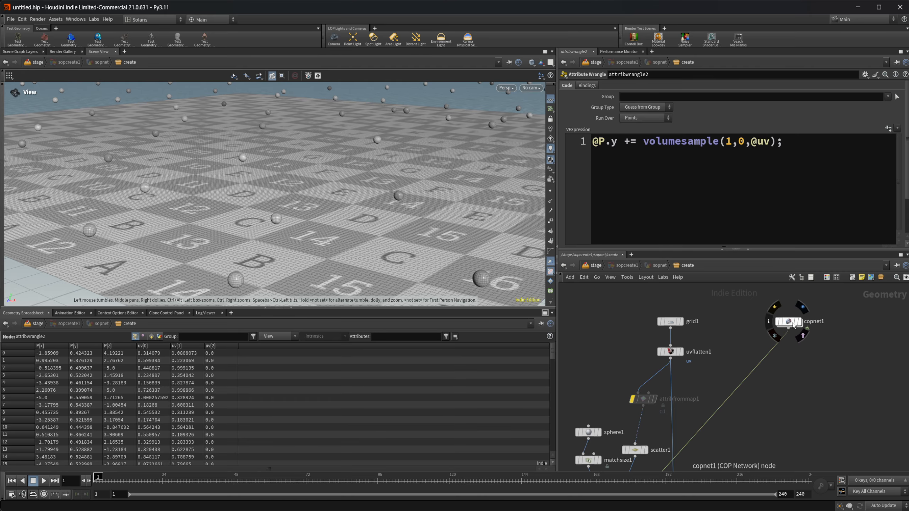
pyautogui.click(798, 322)
pyautogui.moveTo(340, 181); pyautogui.dragTo(174, 144, button='middle')
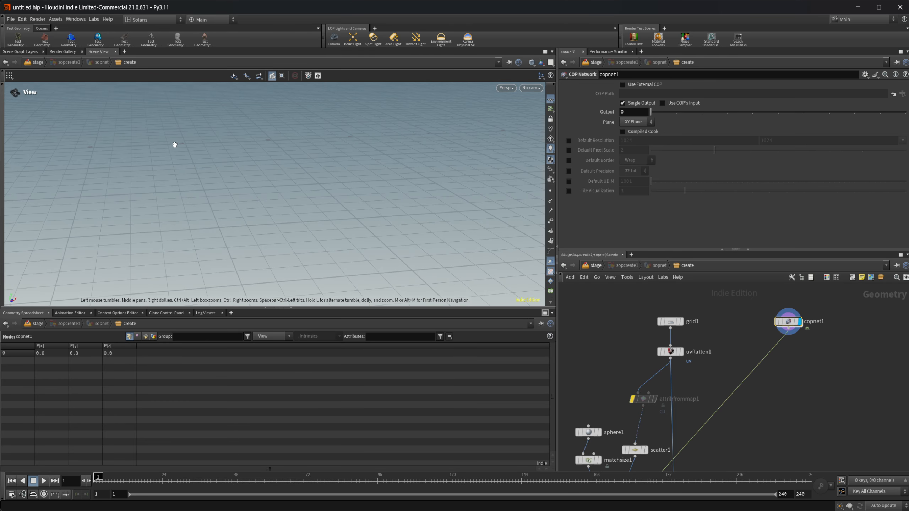
pyautogui.press('f')
pyautogui.moveTo(266, 196); pyautogui.dragTo(227, 186)
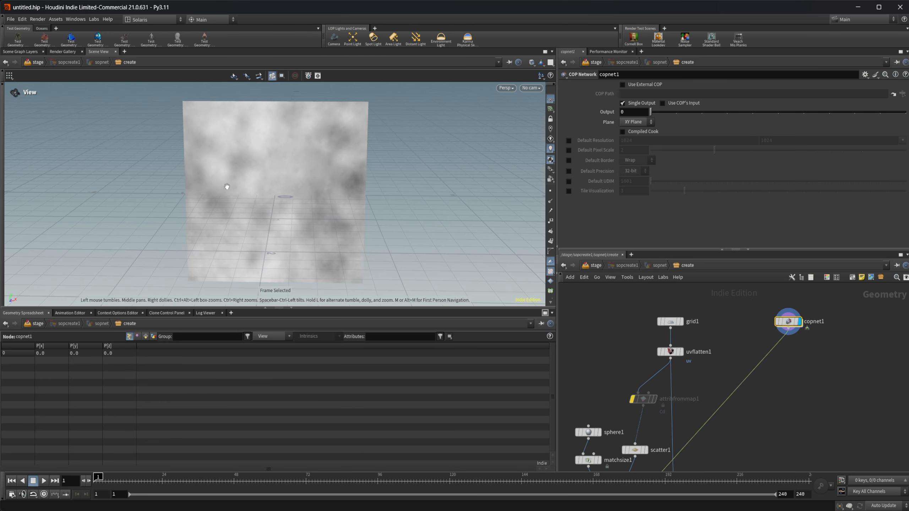
pyautogui.moveTo(306, 207)
pyautogui.mouseDown()
pyautogui.moveTo(263, 205)
pyautogui.moveTo(304, 208)
pyautogui.mouseUp()
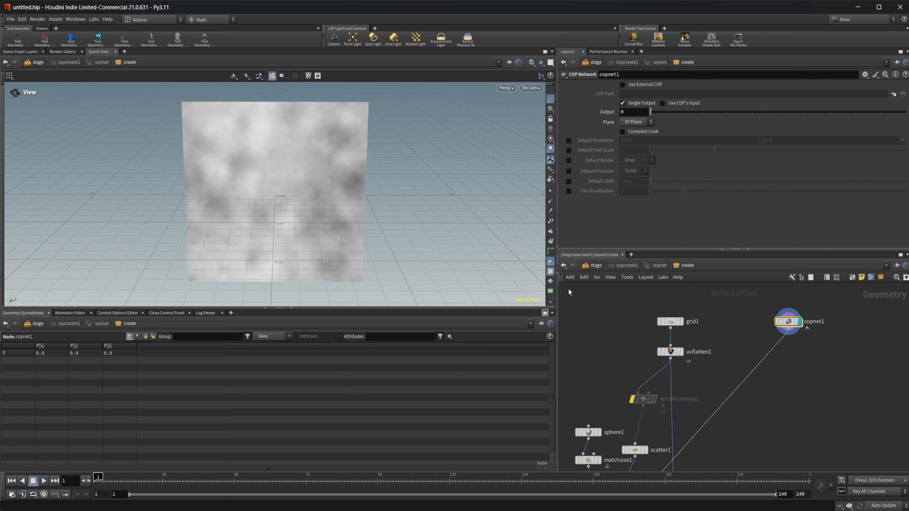
pyautogui.moveTo(775, 408); pyautogui.dragTo(793, 300, button='middle')
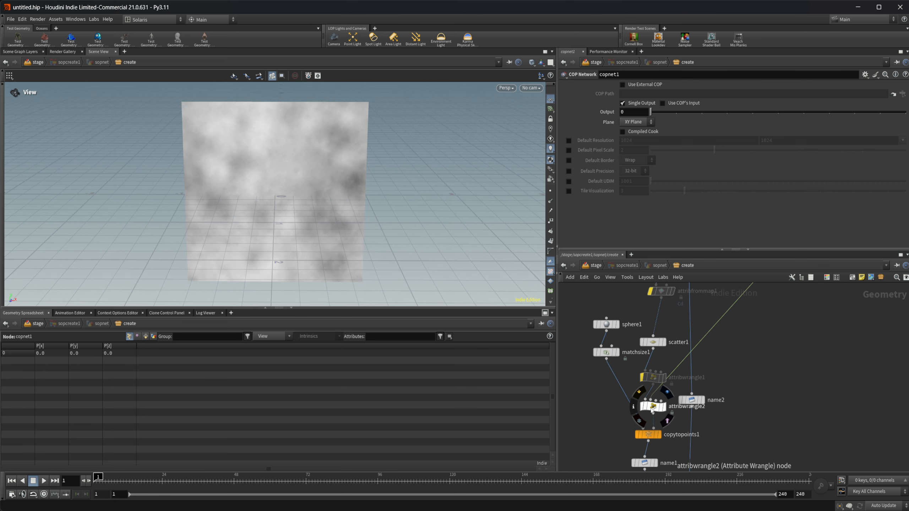
pyautogui.moveTo(719, 460); pyautogui.dragTo(759, 421, button='middle')
pyautogui.click(695, 382)
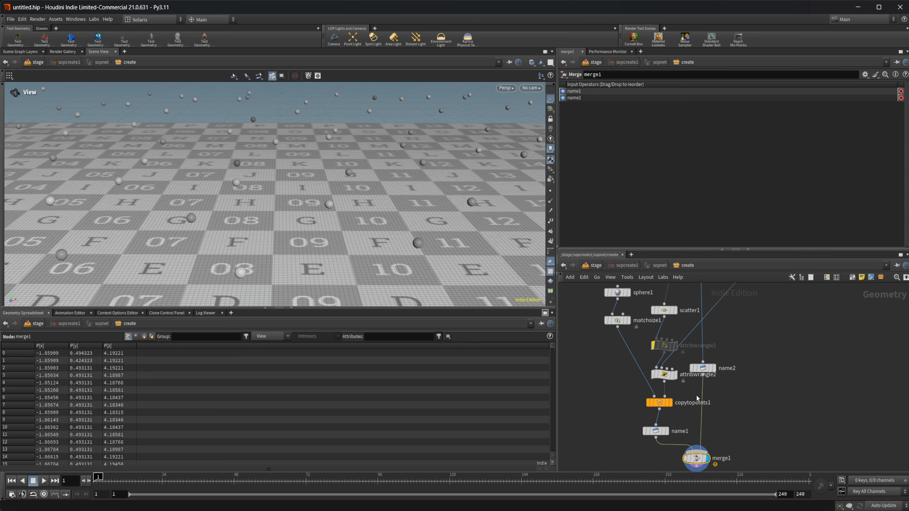
pyautogui.click(664, 374)
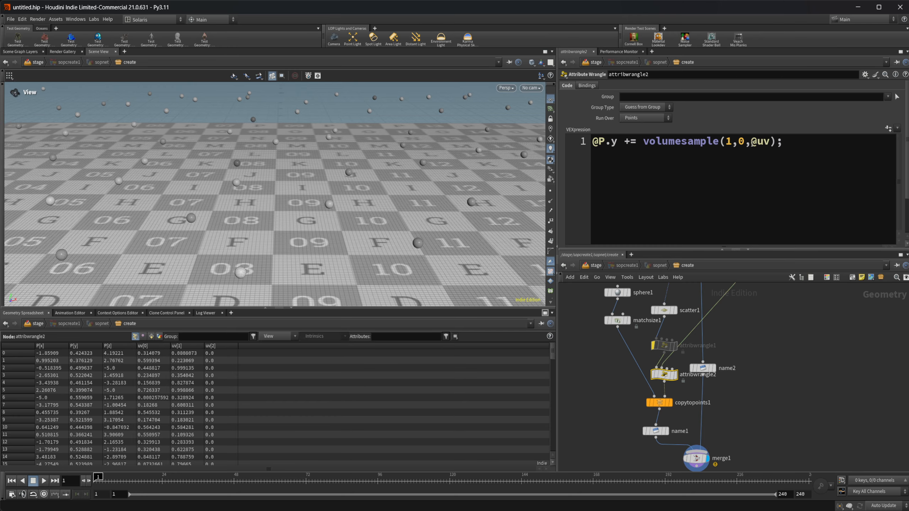
pyautogui.click(753, 142)
pyautogui.hotkey('alt', 'e')
pyautogui.moveTo(624, 109); pyautogui.dragTo(524, 133)
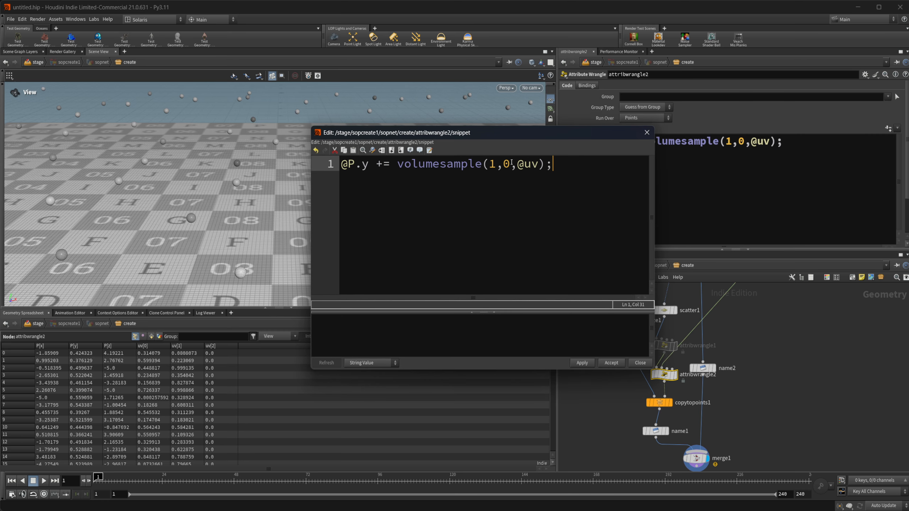
pyautogui.write('fit01(')
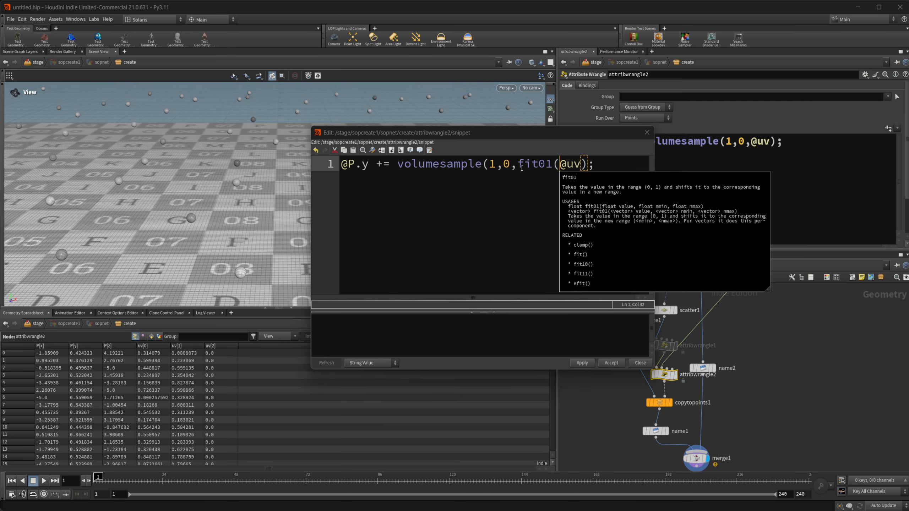
pyautogui.press('Right')
pyautogui.press('Right')
pyautogui.press('Right')
pyautogui.write(',0')
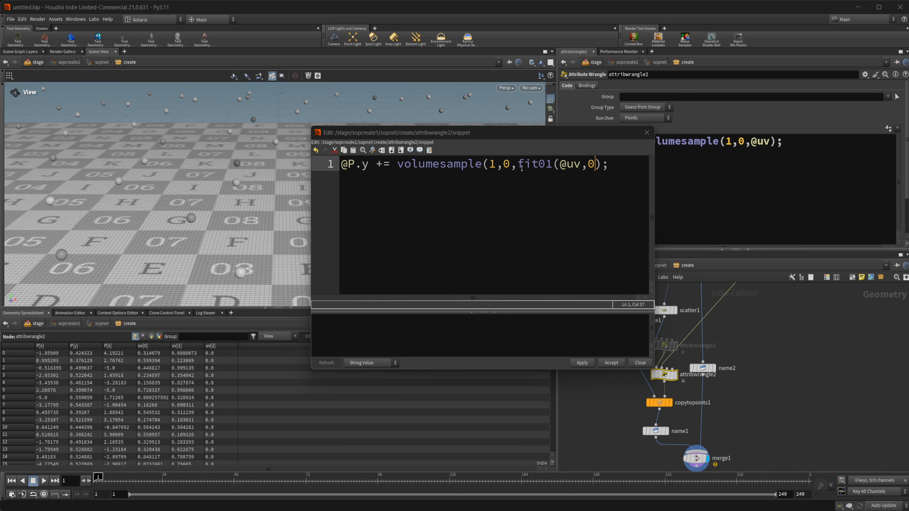
pyautogui.press('BackSpace')
pyautogui.write('-1,1)')
pyautogui.click(610, 363)
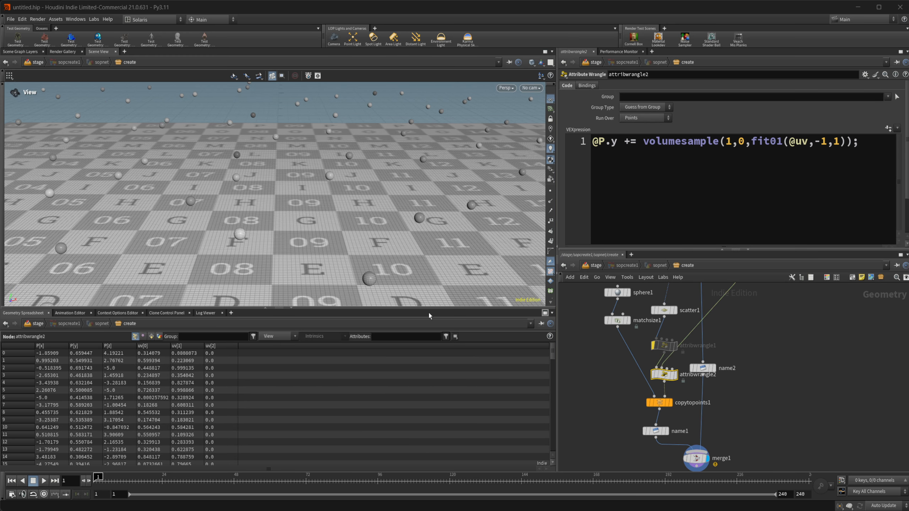
# Go back to the stage level and render the view with Karma CPU to check the sphere heights on the ground
pyautogui.scroll(-5, 236, 190)
pyautogui.scroll(-5, 243, 172)
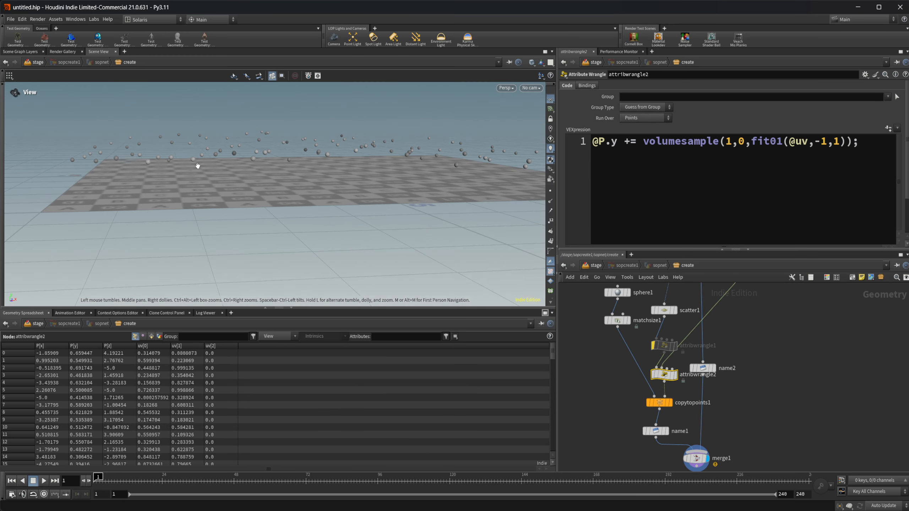
pyautogui.click(594, 268)
pyautogui.click(473, 90)
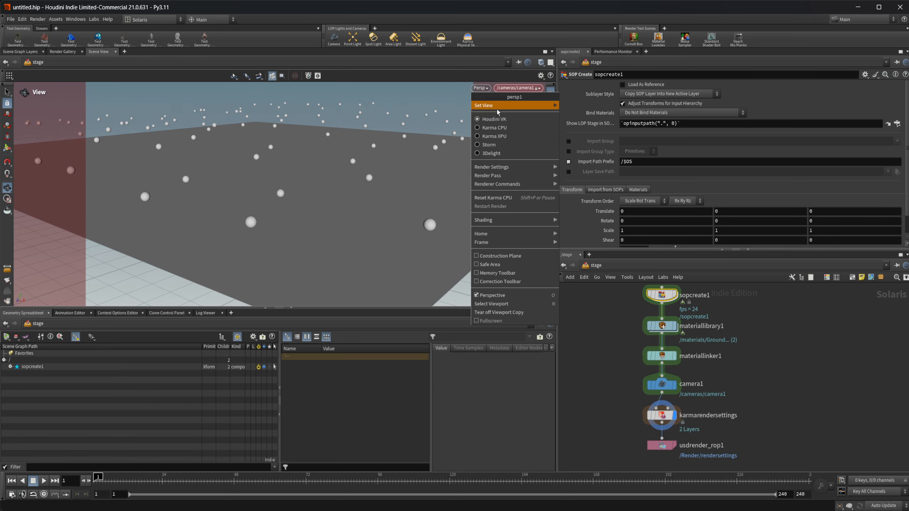
pyautogui.click(509, 127)
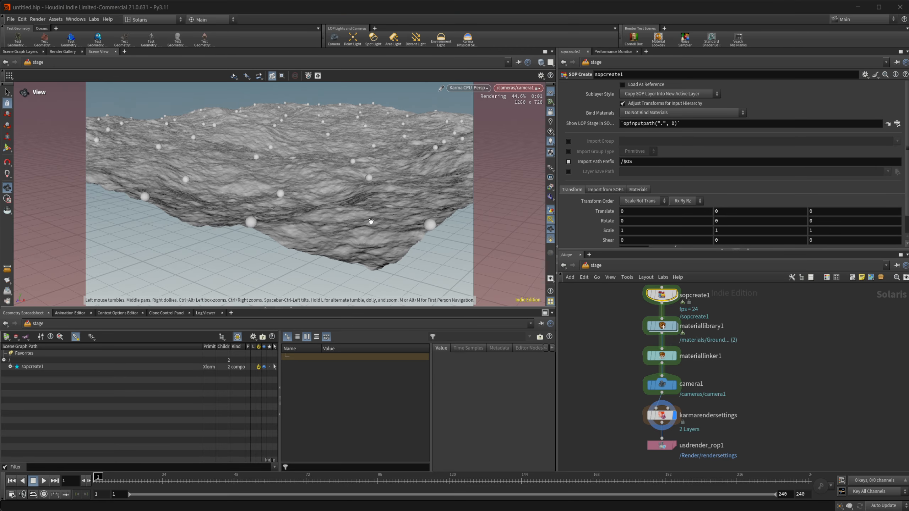
pyautogui.moveTo(242, 185); pyautogui.dragTo(380, 194)
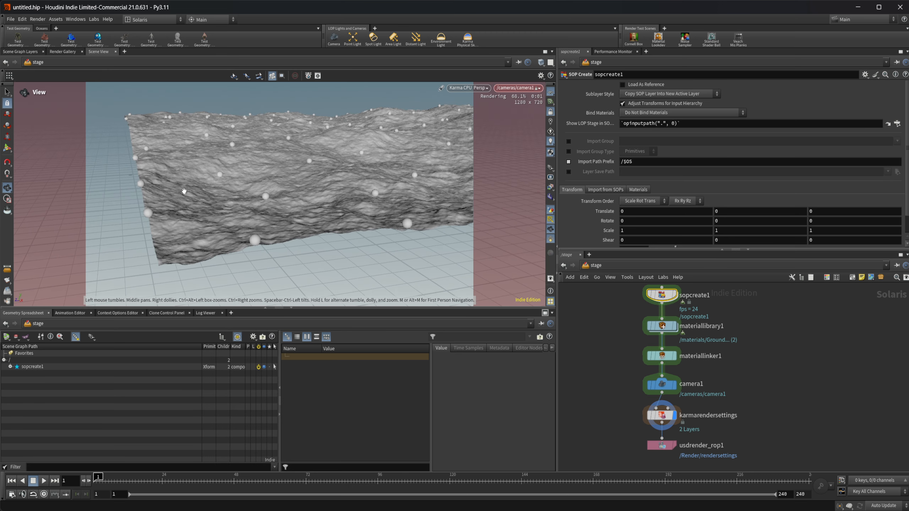
# Examine the rendered spheres up close and from several angles to judge how they sit on the displaced surface
pyautogui.moveTo(271, 201); pyautogui.dragTo(175, 215, button='middle')
pyautogui.moveTo(345, 196); pyautogui.dragTo(411, 221, button='right')
pyautogui.moveTo(243, 212); pyautogui.dragTo(271, 190, button='middle')
pyautogui.moveTo(308, 192); pyautogui.dragTo(508, 197, button='right')
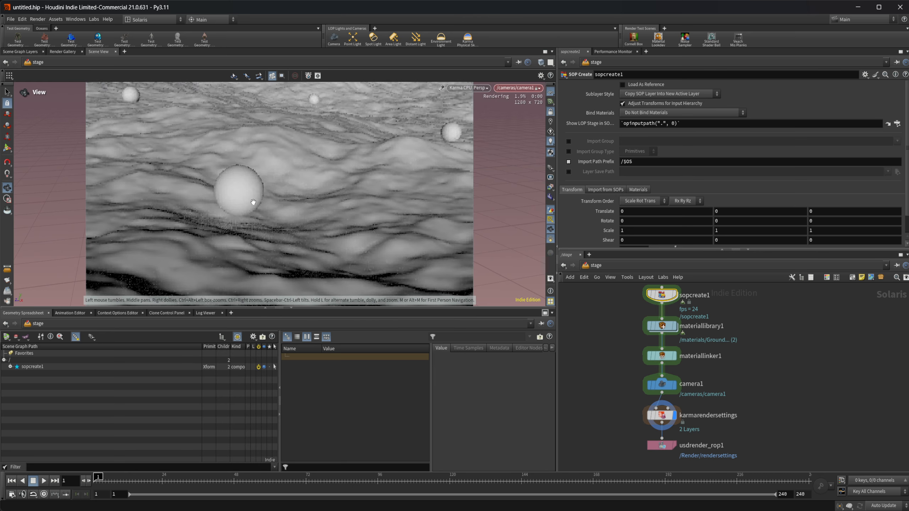
pyautogui.moveTo(251, 203); pyautogui.dragTo(278, 213)
pyautogui.moveTo(278, 213); pyautogui.dragTo(181, 143, button='right')
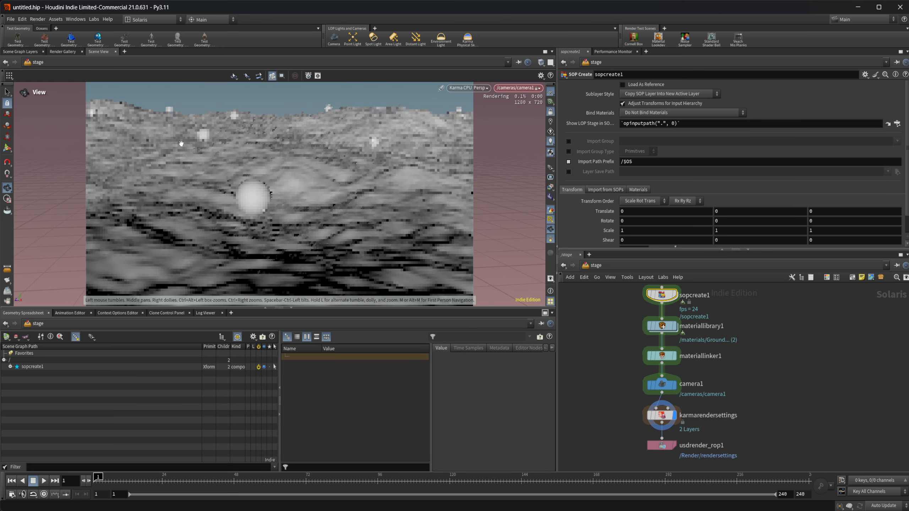
pyautogui.moveTo(373, 157); pyautogui.dragTo(346, 193, button='middle')
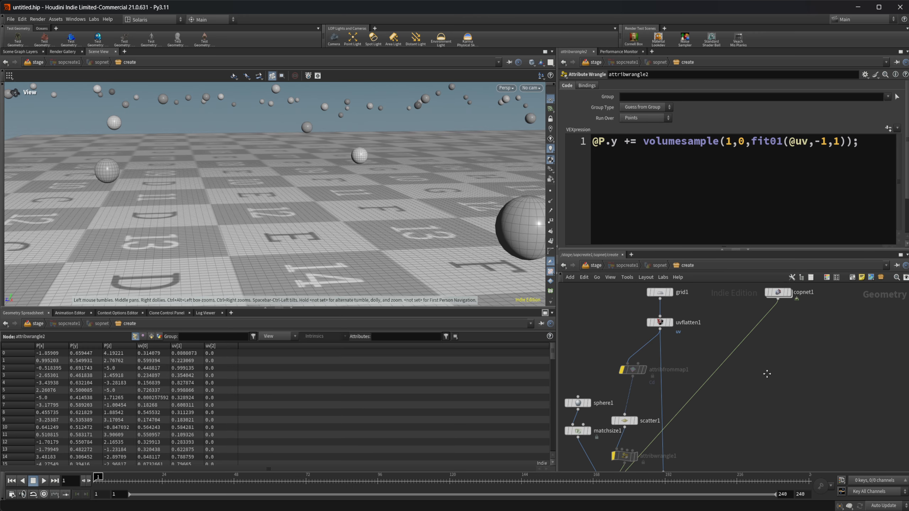
# Reset grid1's rows and columns to 10 inside sopcreate1
pyautogui.moveTo(767, 374); pyautogui.dragTo(760, 448, button='middle')
pyautogui.click(657, 364)
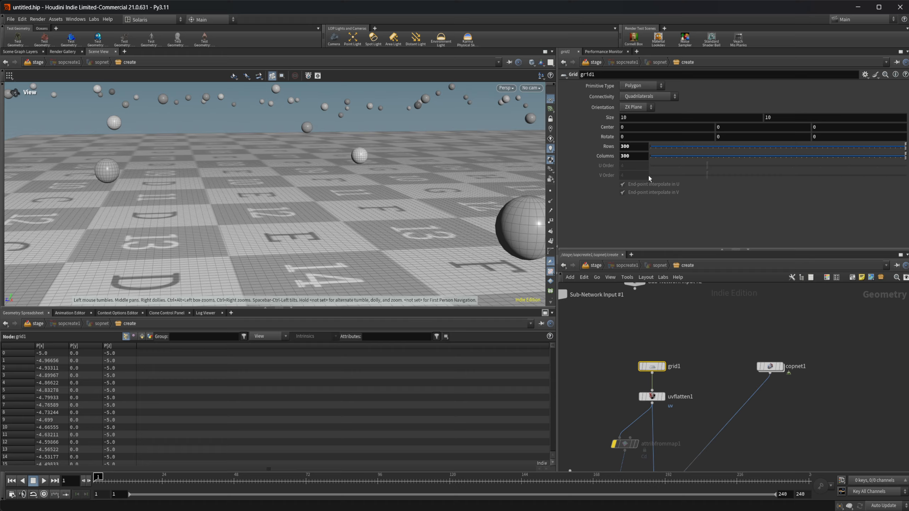
pyautogui.keyDown('ctrl'); pyautogui.middleClick(610, 148); pyautogui.keyUp('ctrl')
pyautogui.keyDown('ctrl'); pyautogui.middleClick(609, 158); pyautogui.keyUp('ctrl')
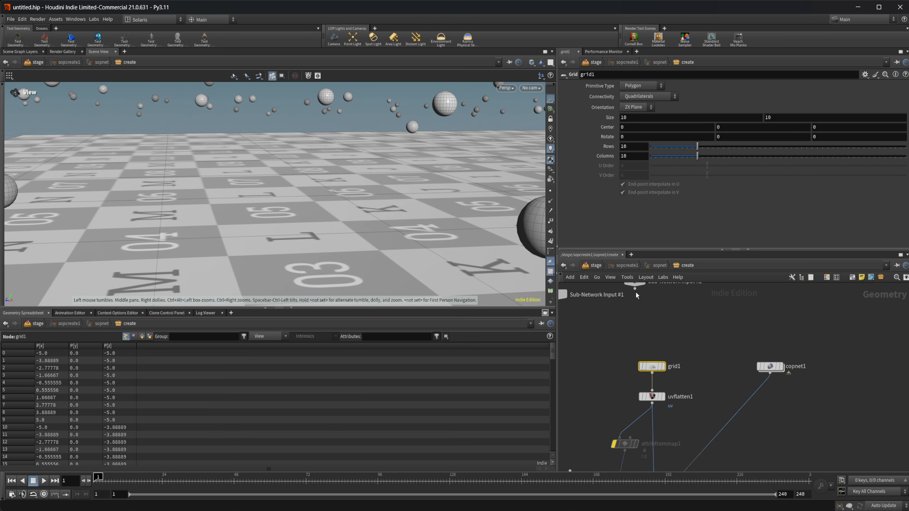
# Check the spheres on the low-resolution ground in the stage's Karma CPU render, and switch the view back to Houdini VK
pyautogui.click(597, 267)
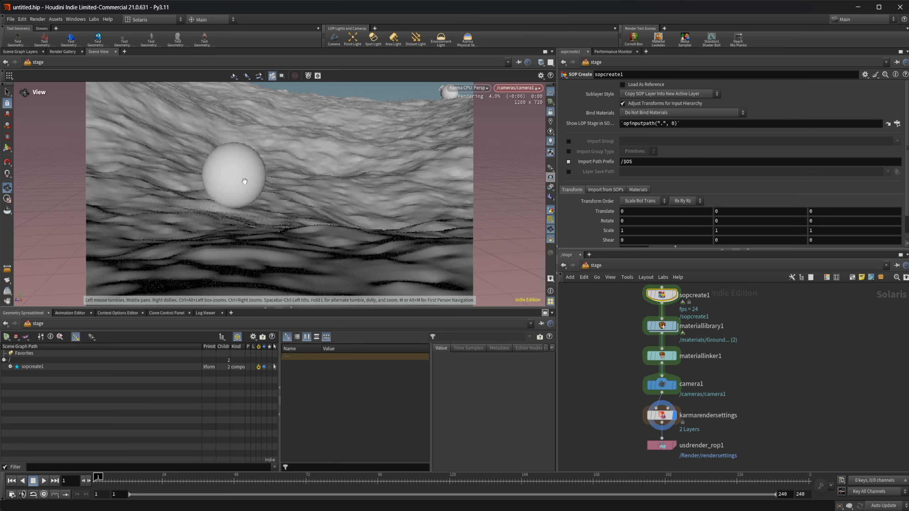
pyautogui.moveTo(244, 181); pyautogui.dragTo(147, 186)
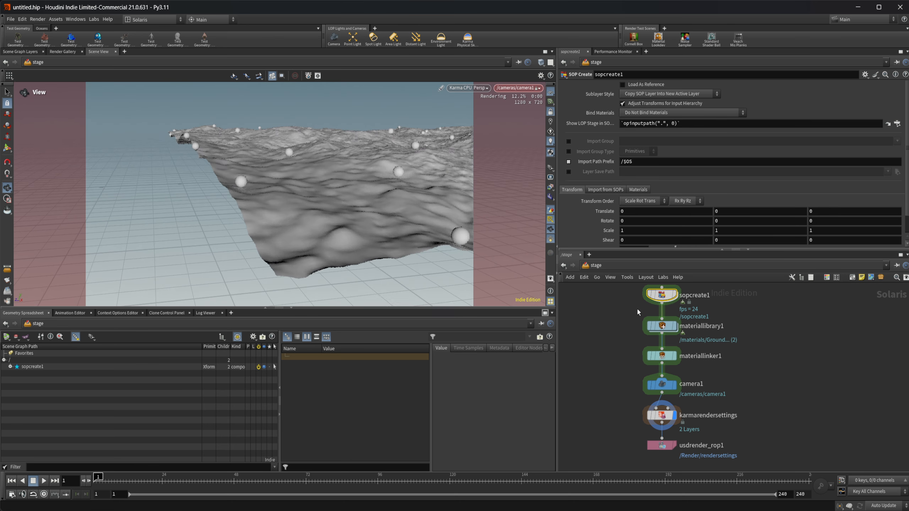
pyautogui.click(468, 88)
pyautogui.click(476, 118)
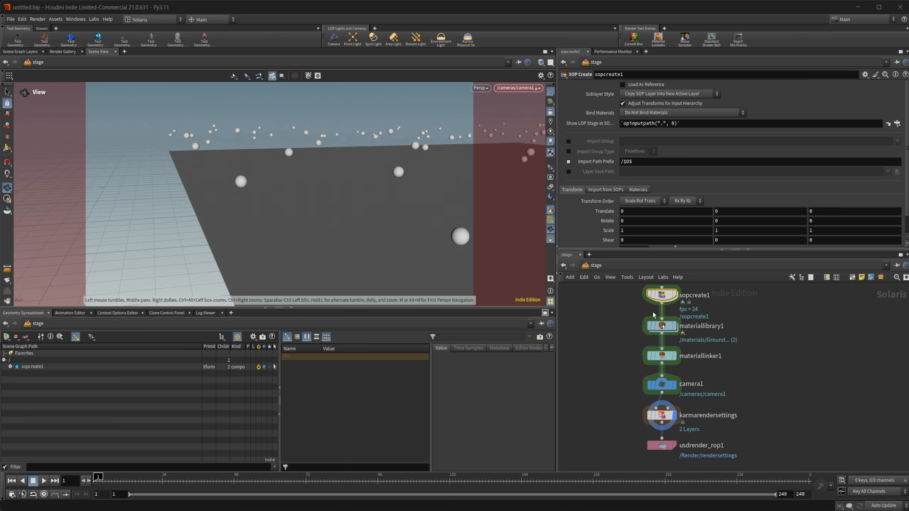
# Set ramp1 as the displayed output of copnet1 inside sopcreate1, and return to the create network
pyautogui.doubleClick(661, 294)
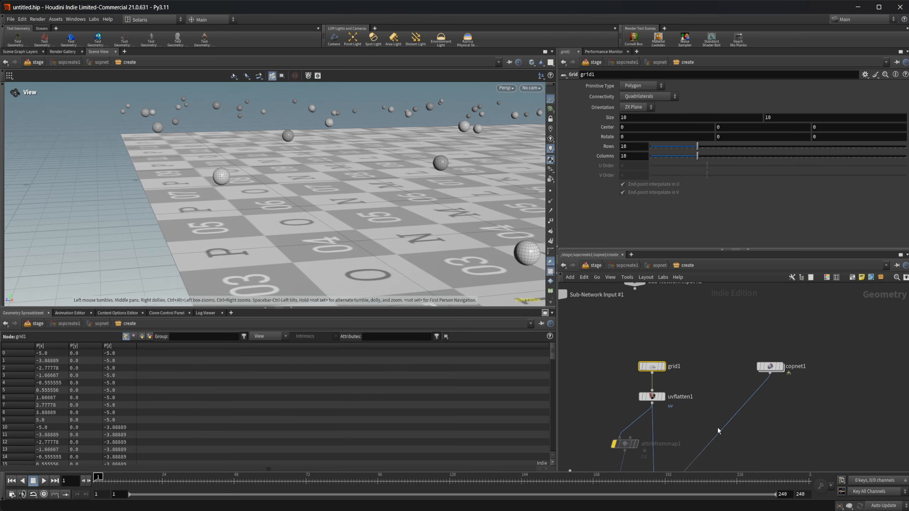
pyautogui.moveTo(709, 419); pyautogui.dragTo(707, 375, button='middle')
pyautogui.moveTo(247, 218); pyautogui.dragTo(209, 197, button='right')
pyautogui.moveTo(210, 196); pyautogui.dragTo(175, 193)
pyautogui.moveTo(193, 200); pyautogui.dragTo(179, 188, button='right')
pyautogui.moveTo(184, 184); pyautogui.dragTo(185, 195, button='middle')
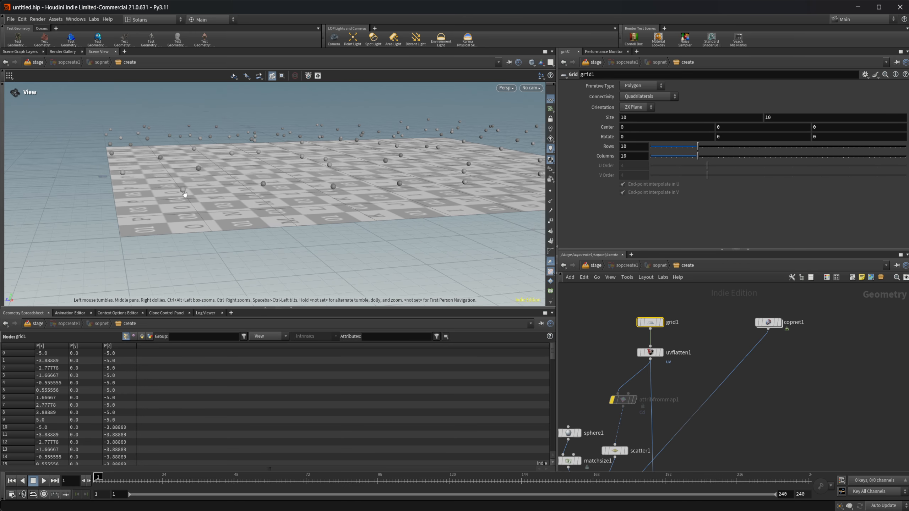
pyautogui.scroll(2, 787, 350)
pyautogui.doubleClick(743, 307)
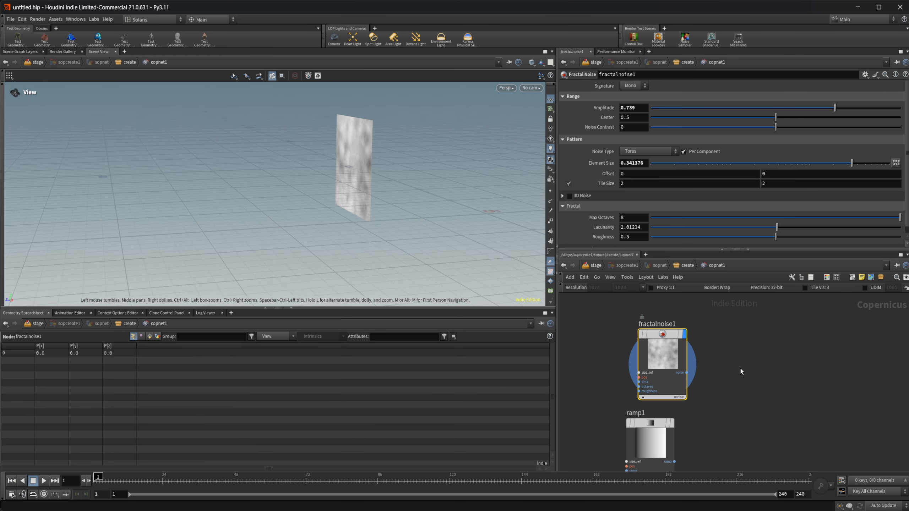
pyautogui.click(661, 378)
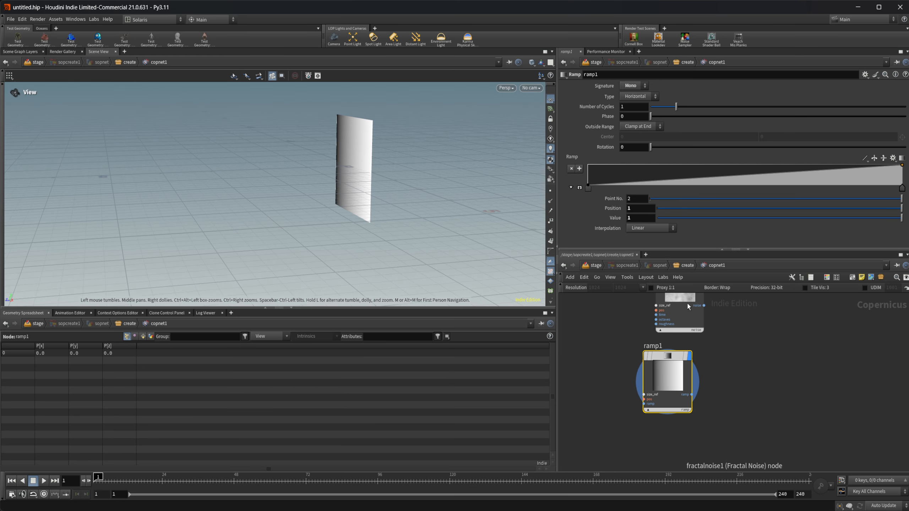
pyautogui.click(683, 266)
# Examine the scattered spheres' height distribution across the grid from several angles with the ramp as the sampled source
pyautogui.scroll(3, 737, 401)
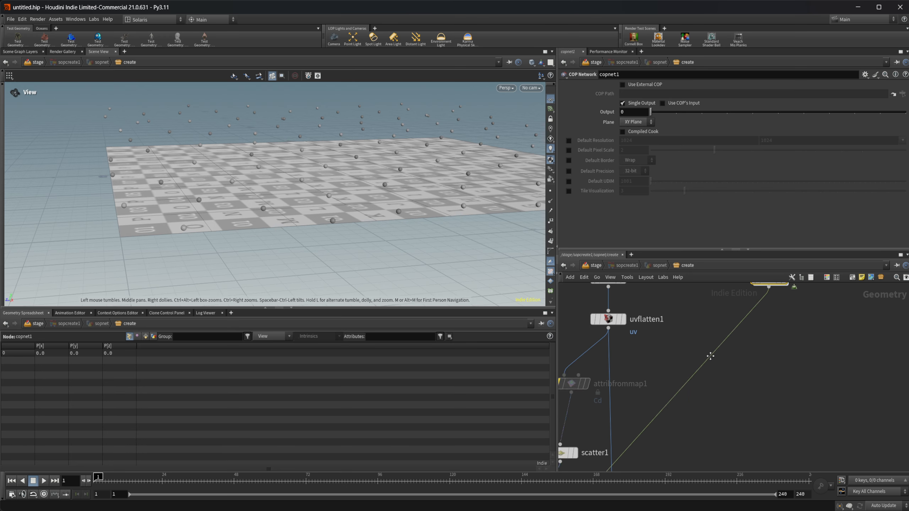
pyautogui.moveTo(737, 401); pyautogui.dragTo(749, 317, button='middle')
pyautogui.moveTo(265, 208); pyautogui.dragTo(135, 219)
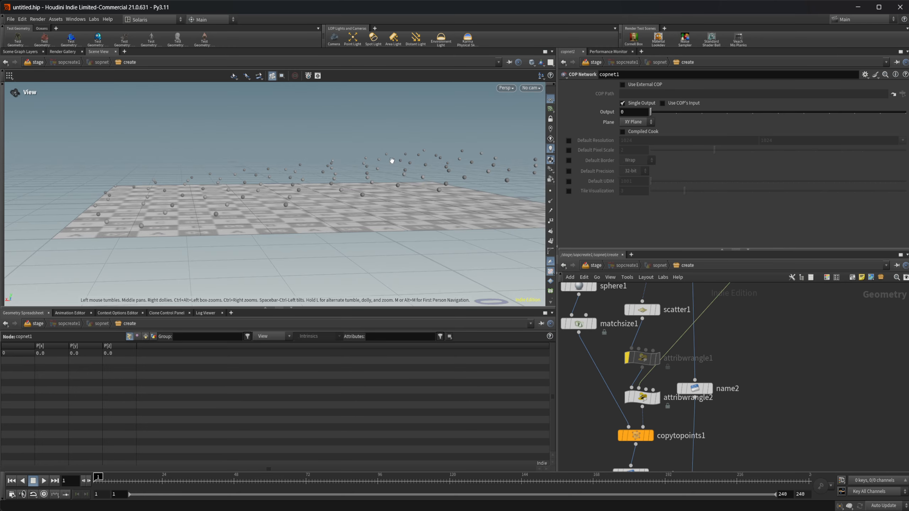
pyautogui.moveTo(350, 209); pyautogui.dragTo(196, 219)
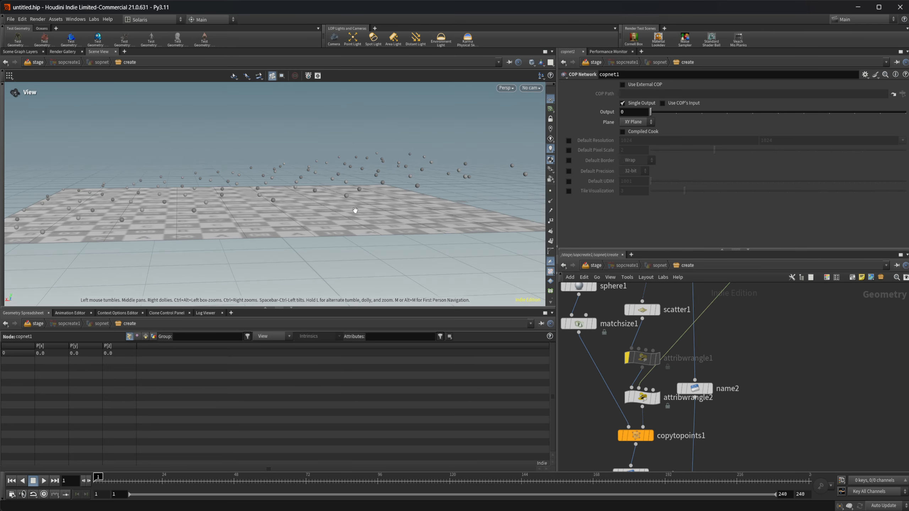
pyautogui.moveTo(759, 350); pyautogui.dragTo(775, 402, button='middle')
pyautogui.moveTo(755, 316); pyautogui.dragTo(724, 388, button='middle')
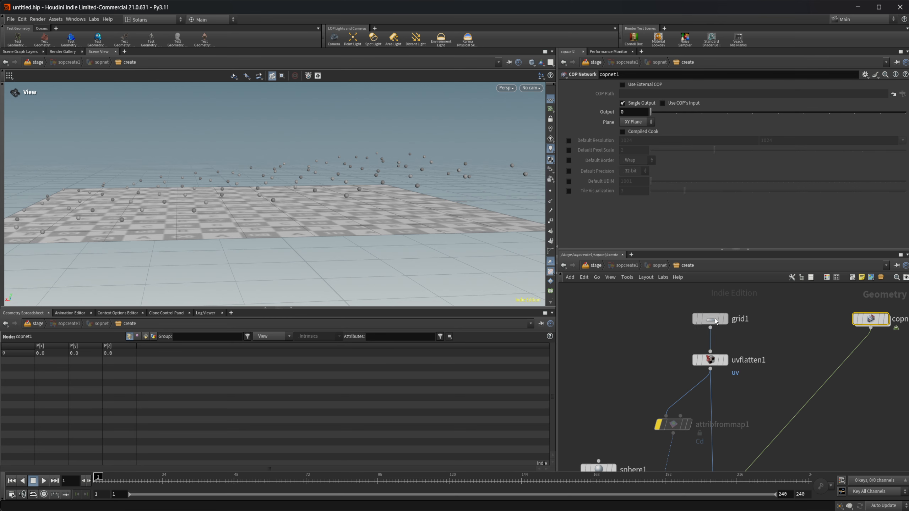
# Set grid1's rows and columns to 300 and inspect the spheres along the ground's edge
pyautogui.click(715, 321)
pyautogui.doubleClick(632, 146)
pyautogui.write('300')
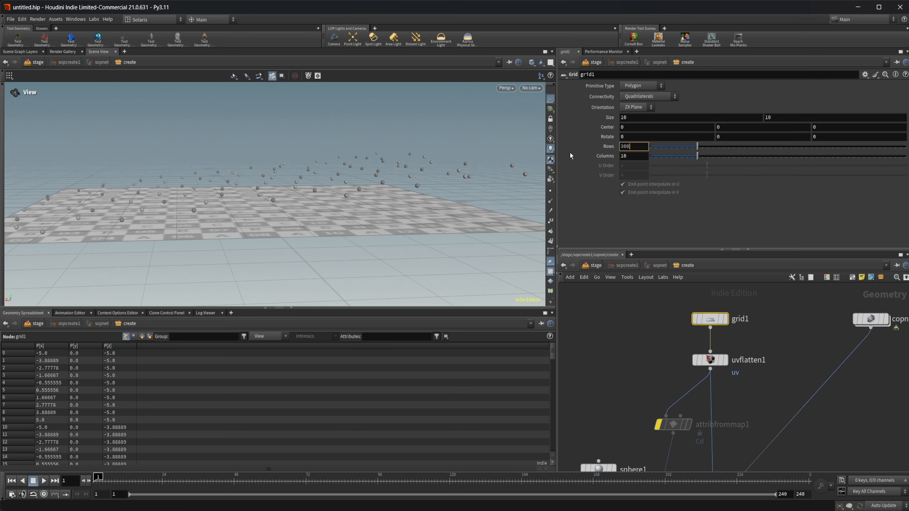
pyautogui.press('Tab')
pyautogui.write('300')
pyautogui.press('Return')
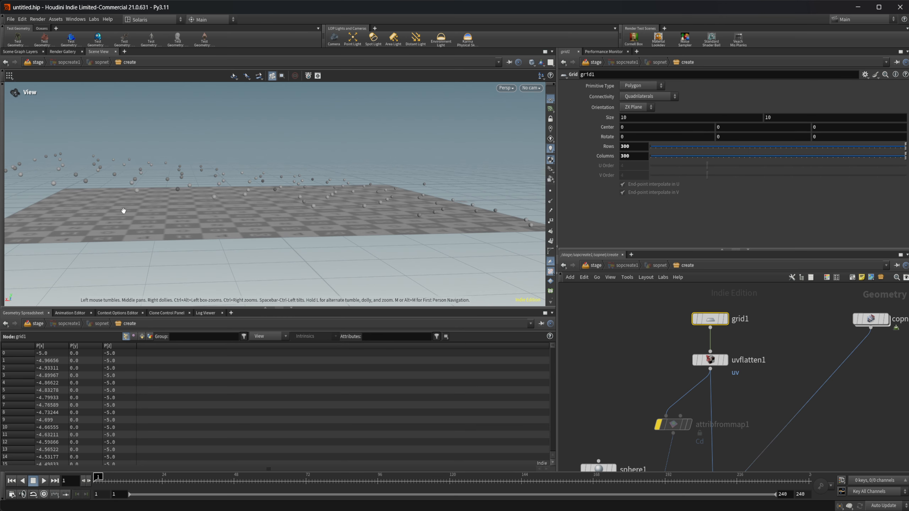
pyautogui.moveTo(328, 224)
pyautogui.mouseDown()
pyautogui.moveTo(309, 215)
pyautogui.moveTo(282, 236)
pyautogui.moveTo(314, 248)
pyautogui.moveTo(274, 244)
pyautogui.moveTo(351, 269)
pyautogui.moveTo(322, 248)
pyautogui.moveTo(328, 222)
pyautogui.mouseUp()
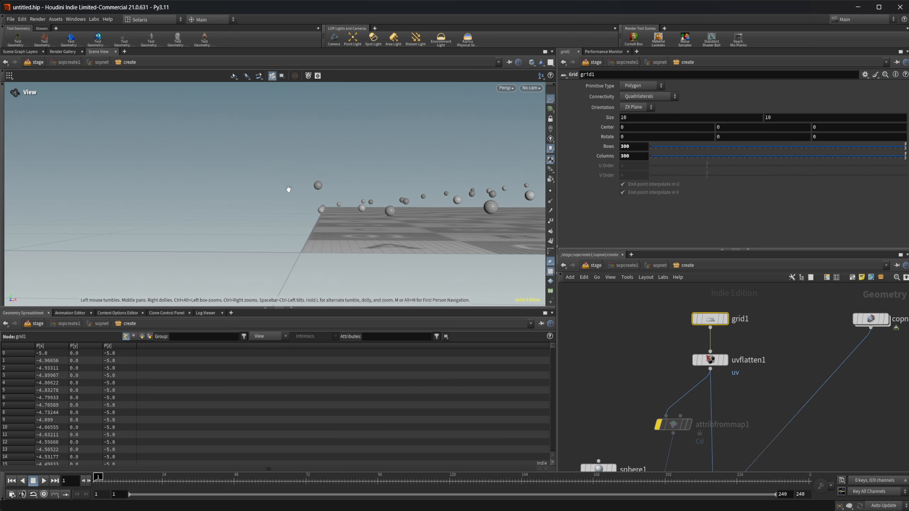
pyautogui.moveTo(326, 203)
pyautogui.mouseDown()
pyautogui.moveTo(349, 198)
pyautogui.moveTo(326, 196)
pyautogui.mouseUp()
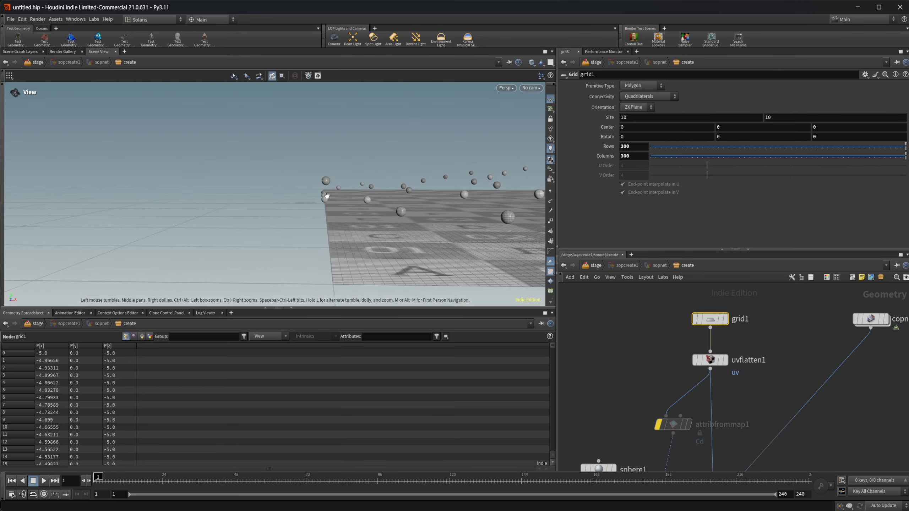
pyautogui.moveTo(337, 229); pyautogui.dragTo(304, 191)
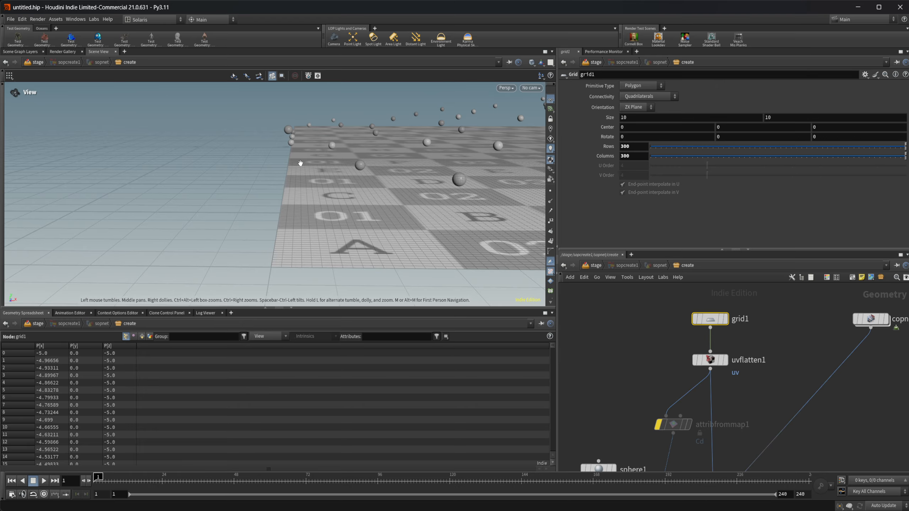
# Add a Blast node and wire name1's output into it
pyautogui.scroll(-3, 754, 449)
pyautogui.moveTo(742, 460); pyautogui.dragTo(706, 336, button='middle')
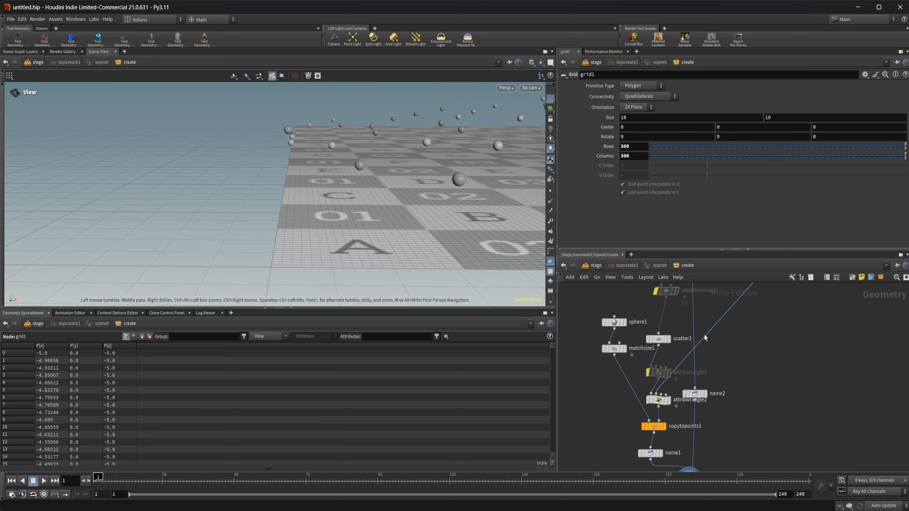
pyautogui.moveTo(613, 441); pyautogui.dragTo(605, 356, button='middle')
pyautogui.press('Tab')
pyautogui.write('bl')
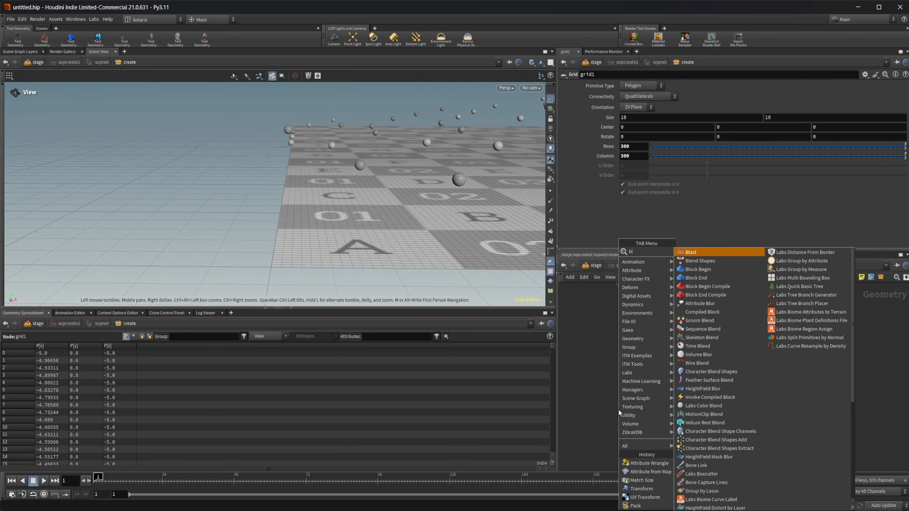
pyautogui.press('BackSpace')
pyautogui.press('BackSpace')
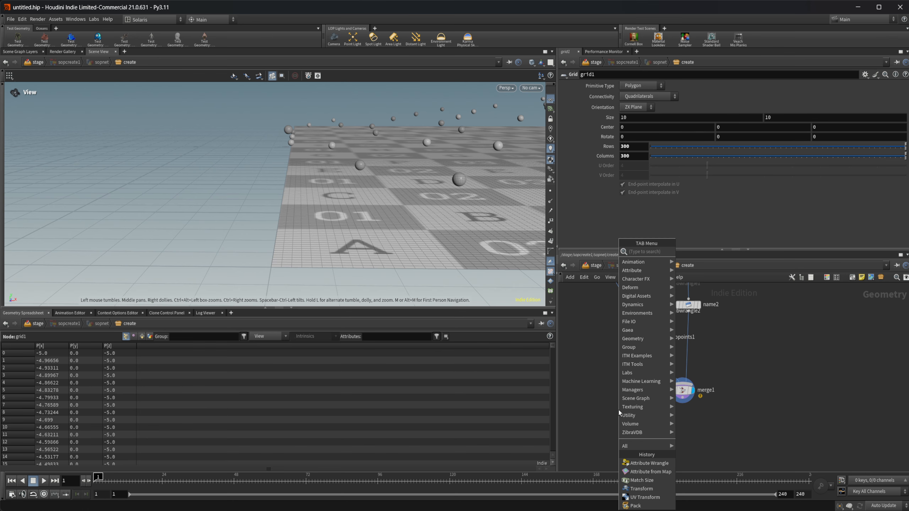
pyautogui.write('pack')
pyautogui.press('BackSpace')
pyautogui.press('BackSpace')
pyautogui.press('BackSpace')
pyautogui.press('BackSpace')
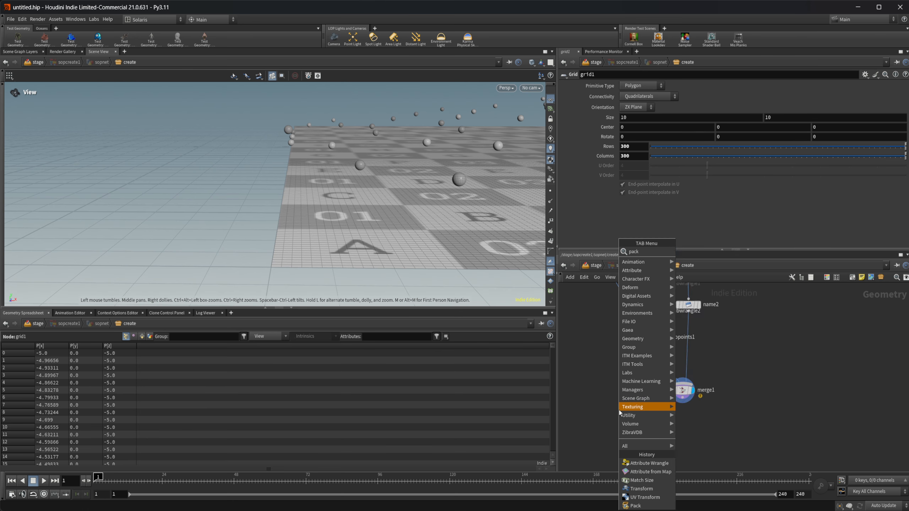
pyautogui.write('bl')
pyautogui.press('Return')
pyautogui.click(619, 410)
pyautogui.moveTo(645, 372); pyautogui.dragTo(619, 403)
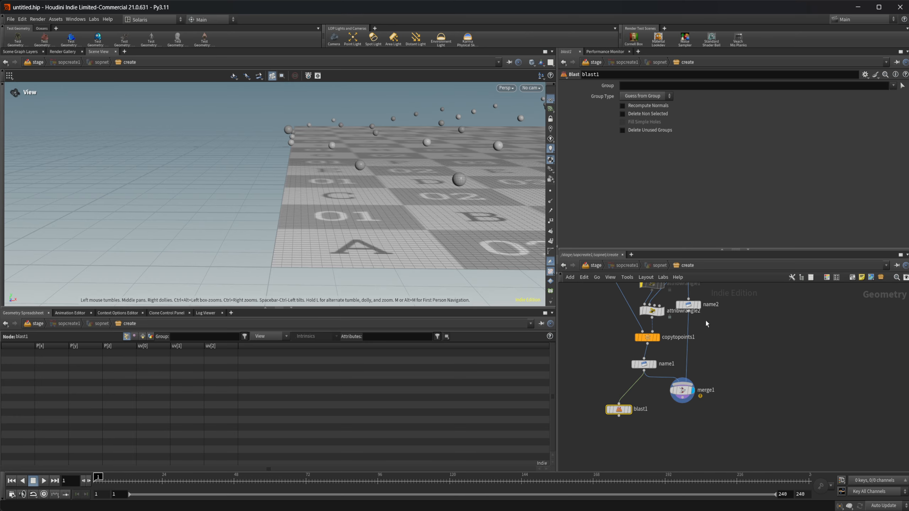
# Pick the stray sphere floating above the ground's edge as blast1's group, primitives 1728-2015
pyautogui.click(902, 86)
pyautogui.keyDown('alt'); pyautogui.moveTo(262, 177); pyautogui.dragTo(302, 134); pyautogui.keyUp('alt')
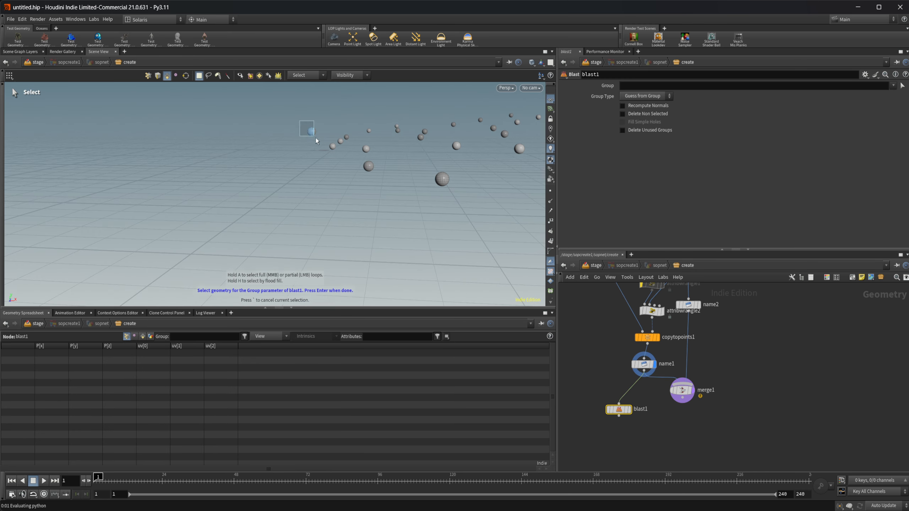
pyautogui.click(310, 132)
pyautogui.press('Return')
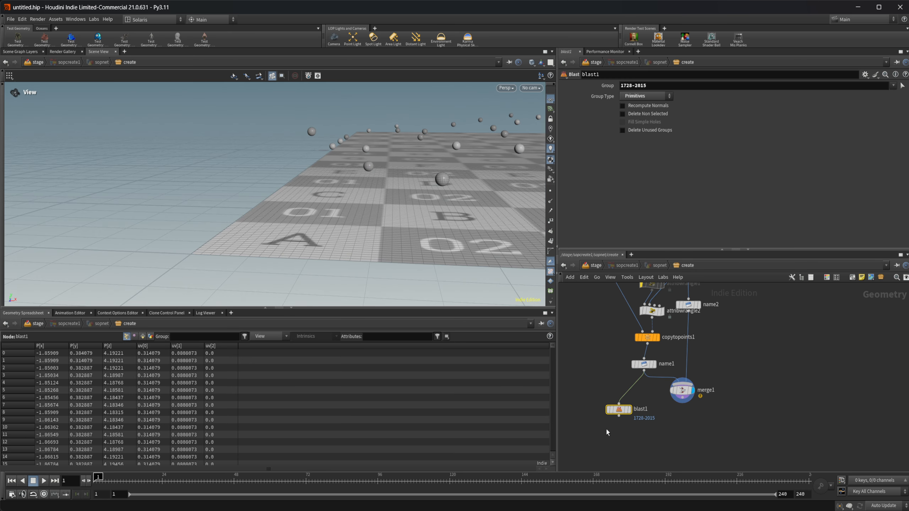
# Append a Pack node below blast1
pyautogui.press('Tab')
pyautogui.write('pack')
pyautogui.press('Return')
pyautogui.press('Return')
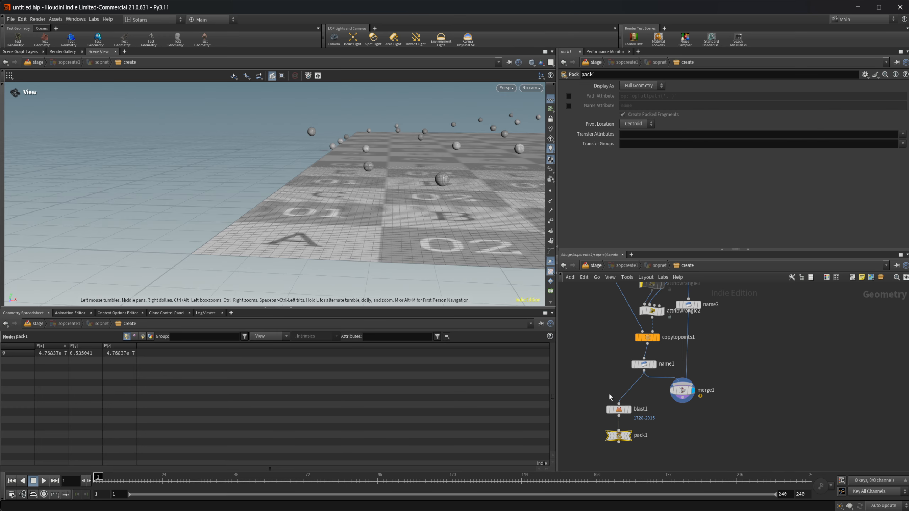
# Sort blast1's points by uv[0] to inspect the edge values, and delete the blast1 and pack1 nodes
pyautogui.click(55, 348)
pyautogui.moveTo(268, 197); pyautogui.dragTo(297, 200)
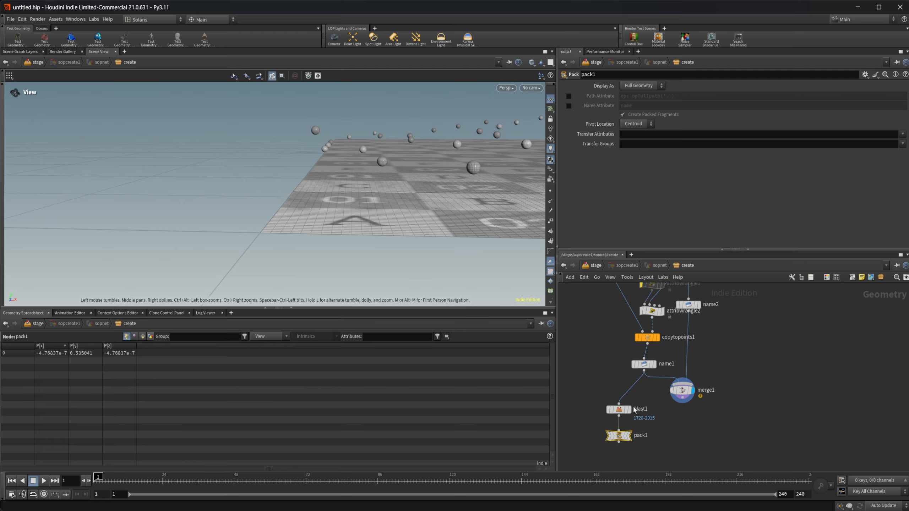
pyautogui.click(618, 410)
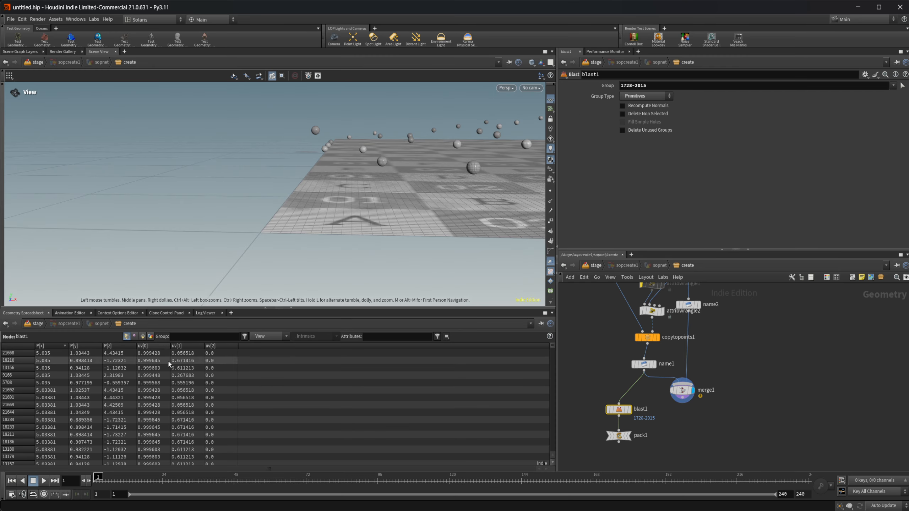
pyautogui.click(160, 346)
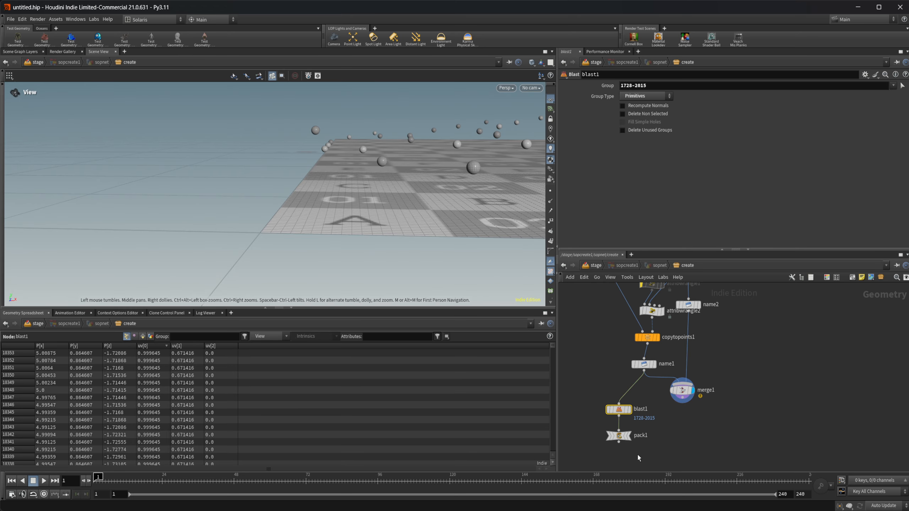
pyautogui.moveTo(607, 432); pyautogui.dragTo(608, 412)
pyautogui.press('Delete')
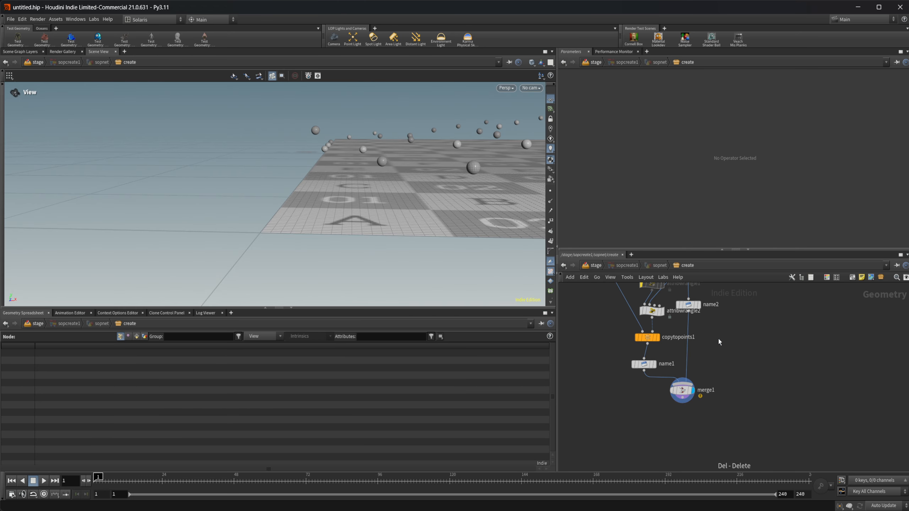
# Examine the border of ramp1's image inside copnet1, and return to the create network
pyautogui.moveTo(745, 322); pyautogui.dragTo(687, 390, button='middle')
pyautogui.moveTo(703, 309); pyautogui.dragTo(621, 419, button='middle')
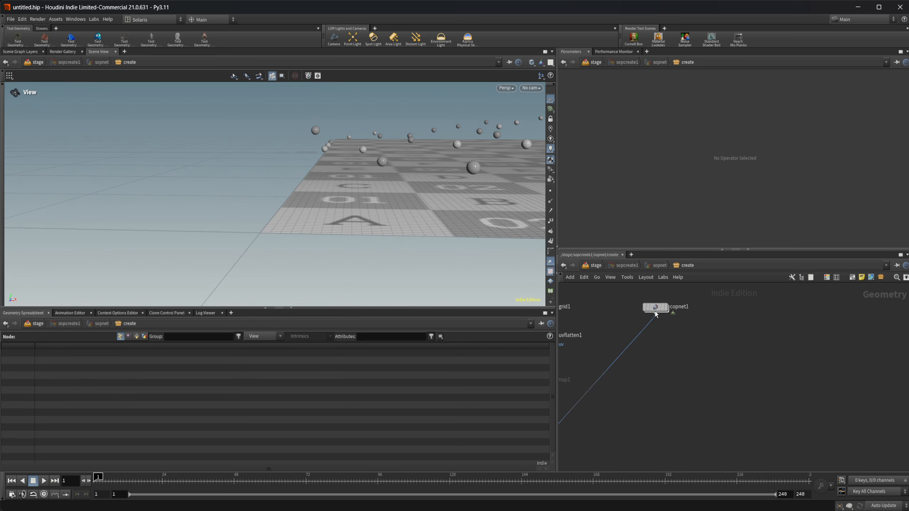
pyautogui.doubleClick(655, 311)
pyautogui.press('f')
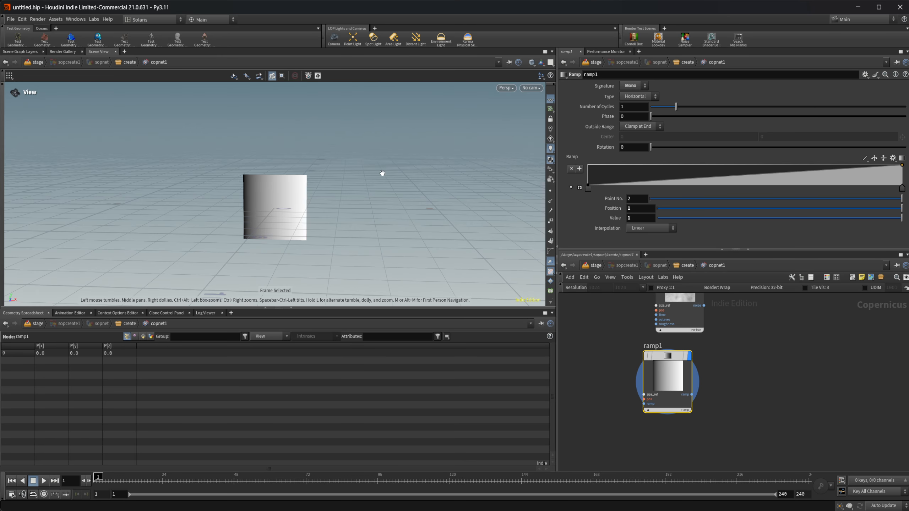
pyautogui.scroll(5, 246, 215)
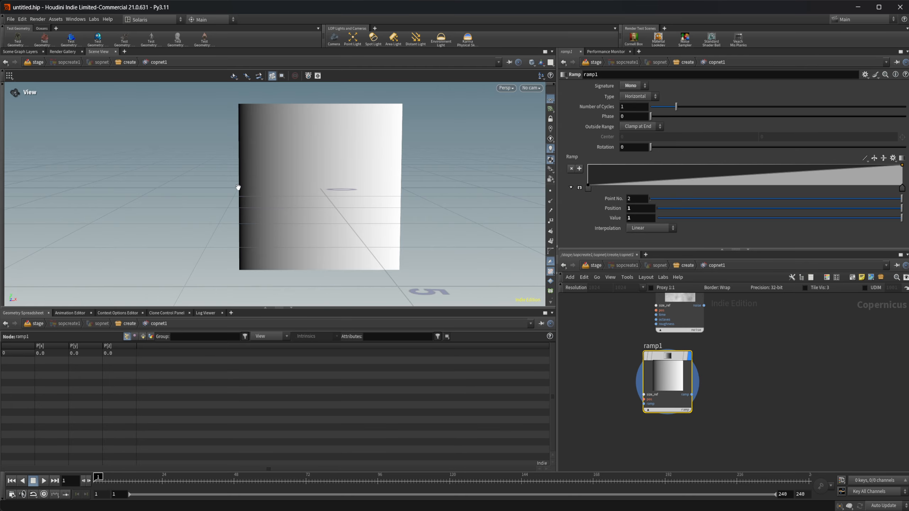
pyautogui.click(680, 269)
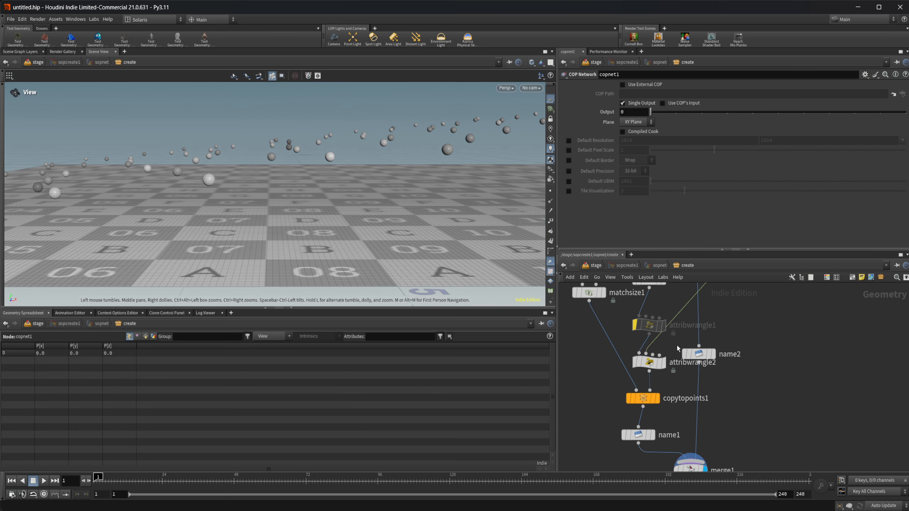
# Change the fit01 output range in attribwrangle2's volumesample expression to -.999 and .999, and check the spheres along the edge
pyautogui.click(651, 362)
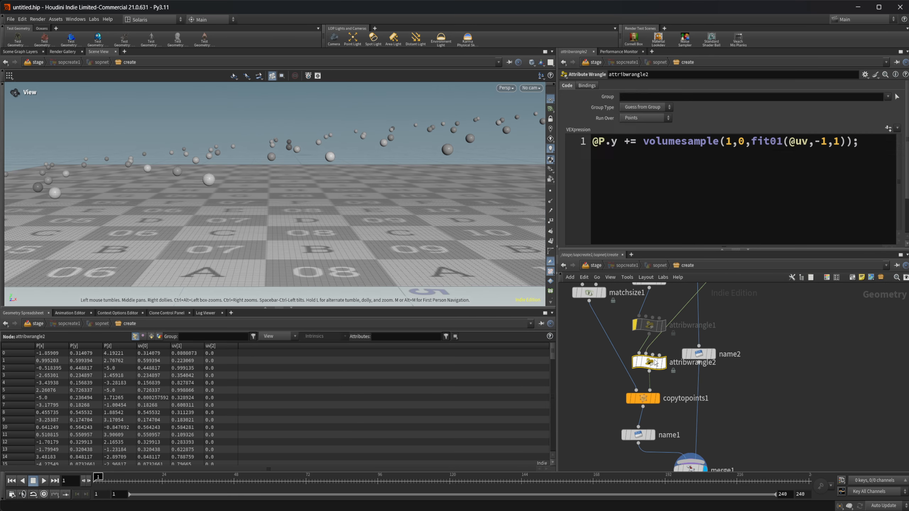
pyautogui.click(825, 145)
pyautogui.press('BackSpace')
pyautogui.write('.99')
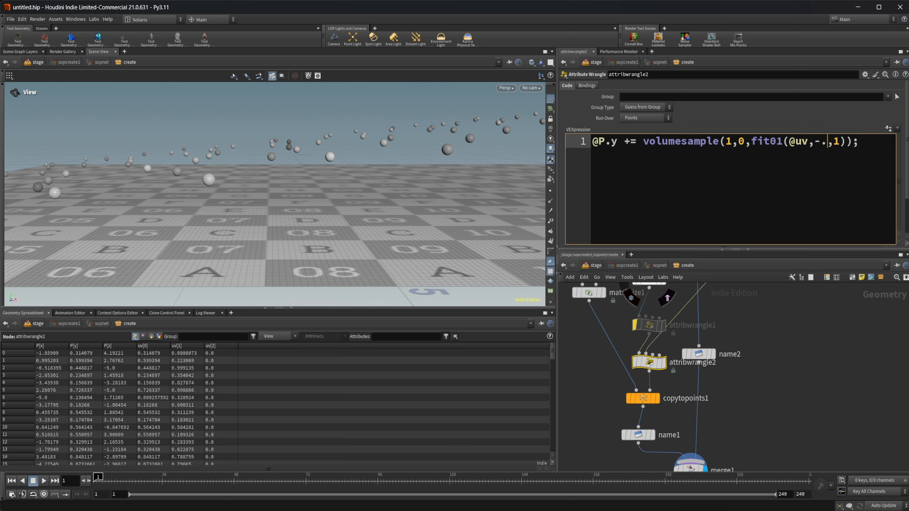
pyautogui.write('9')
pyautogui.press('BackSpace')
pyautogui.write('.999')
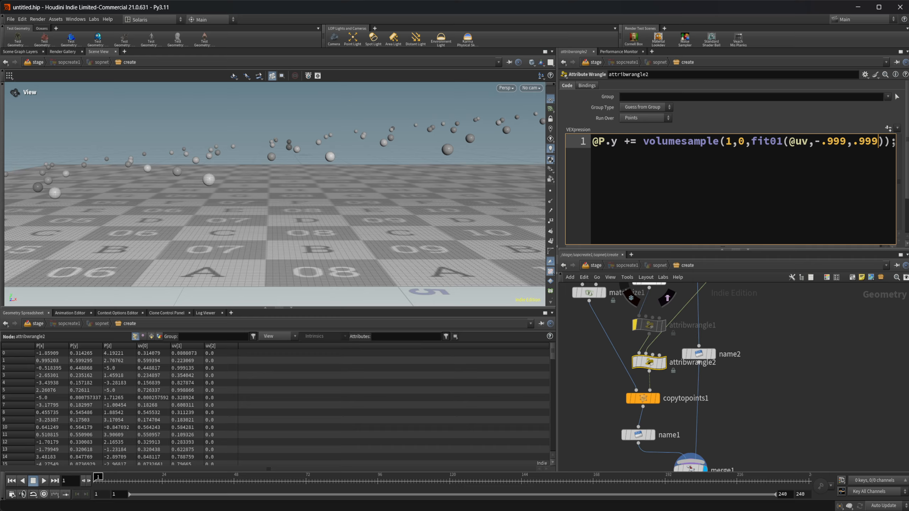
pyautogui.moveTo(637, 323); pyautogui.dragTo(637, 255, button='middle')
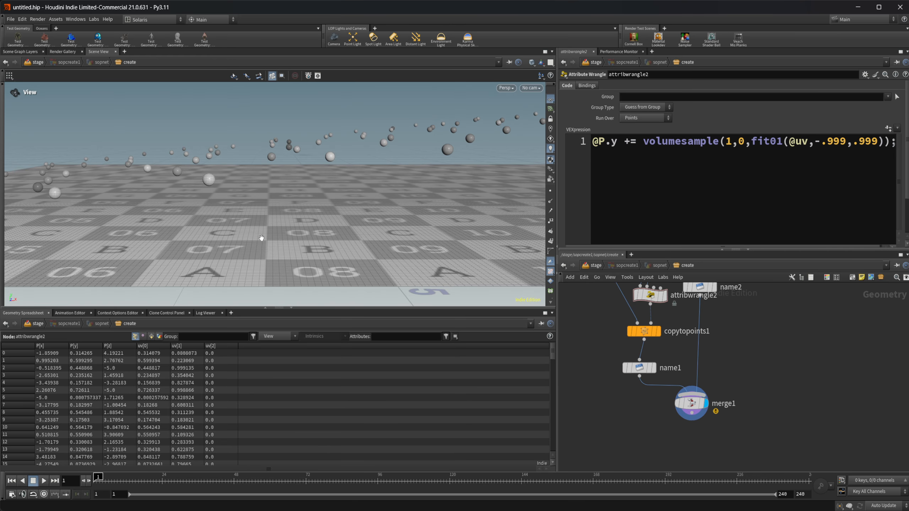
pyautogui.moveTo(256, 228); pyautogui.dragTo(218, 204)
# Undo the fit01 range edits in attribwrangle2 to compare the edge spheres with the original -1 to 1 range
pyautogui.hotkey('ctrl', 'z')
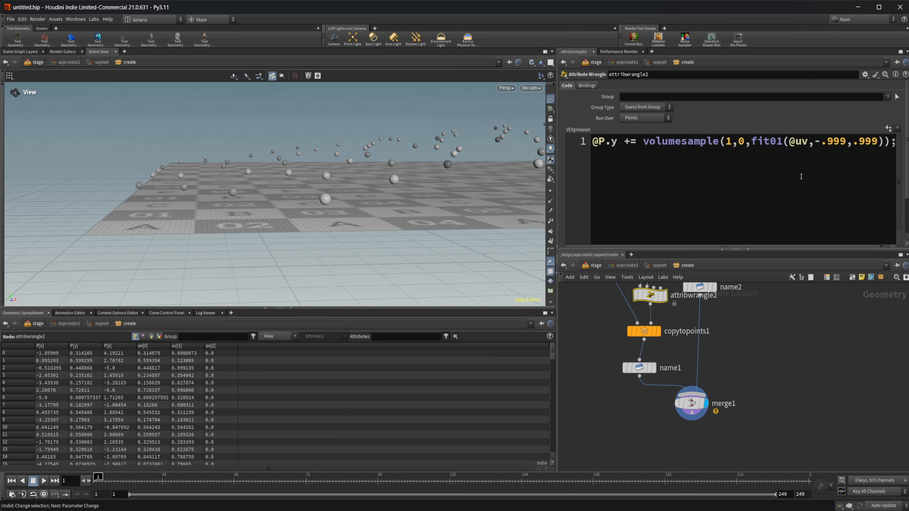
pyautogui.click(806, 171)
pyautogui.hotkey('ctrl', 'z')
pyautogui.hotkey('ctrl', 'z')
pyautogui.hotkey('ctrl', 'z')
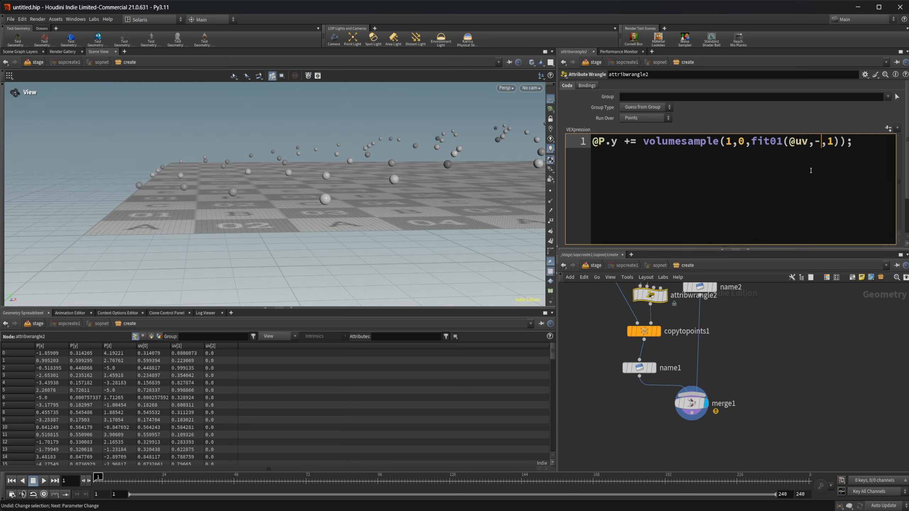
pyautogui.write('1')
pyautogui.press('BackSpace')
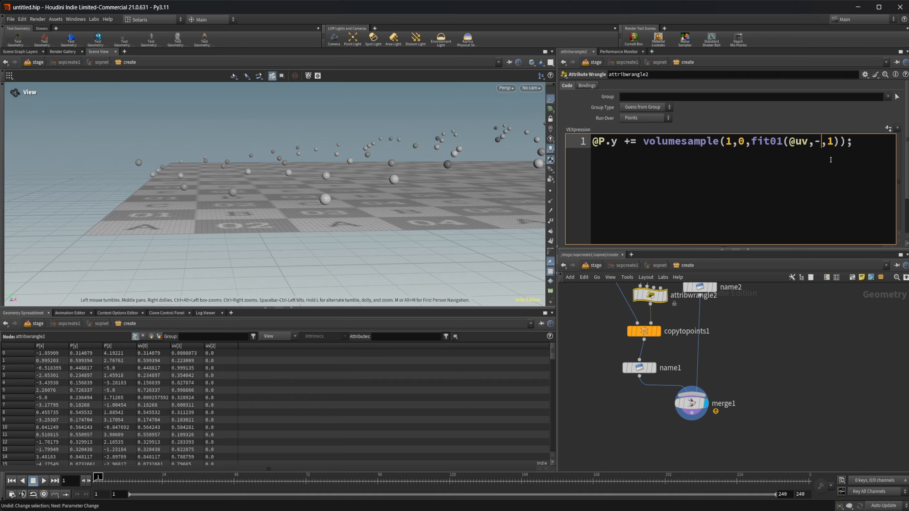
# Re-enter -.999 and .999 as the fit01 output range in attribwrangle2's expression
pyautogui.write('.999')
pyautogui.press('Right')
pyautogui.press('Right')
pyautogui.press('BackSpace')
pyautogui.write('.999')
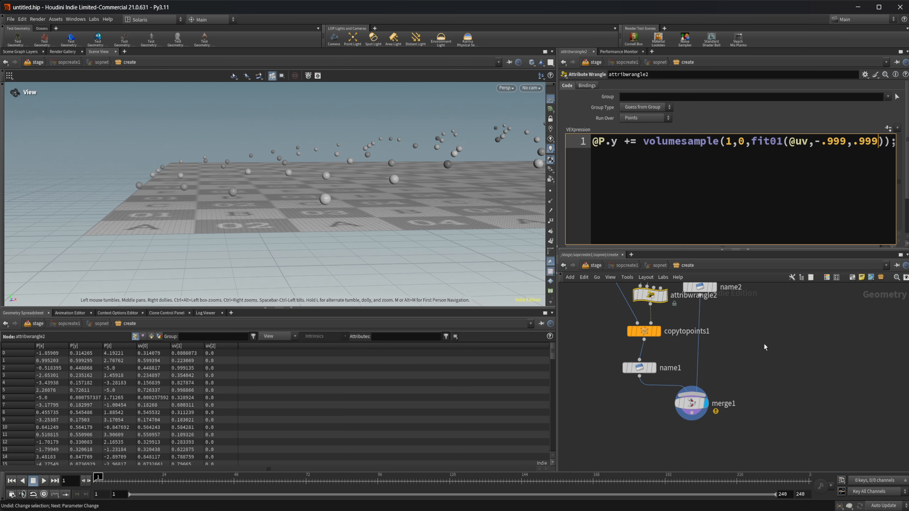
# Set fractalnoise1 as the displayed output of copnet1, and return to the create network
pyautogui.moveTo(782, 305); pyautogui.dragTo(751, 387, button='middle')
pyautogui.scroll(-1, 751, 387)
pyautogui.moveTo(750, 322); pyautogui.dragTo(721, 409, button='middle')
pyautogui.moveTo(778, 316); pyautogui.dragTo(712, 426, button='middle')
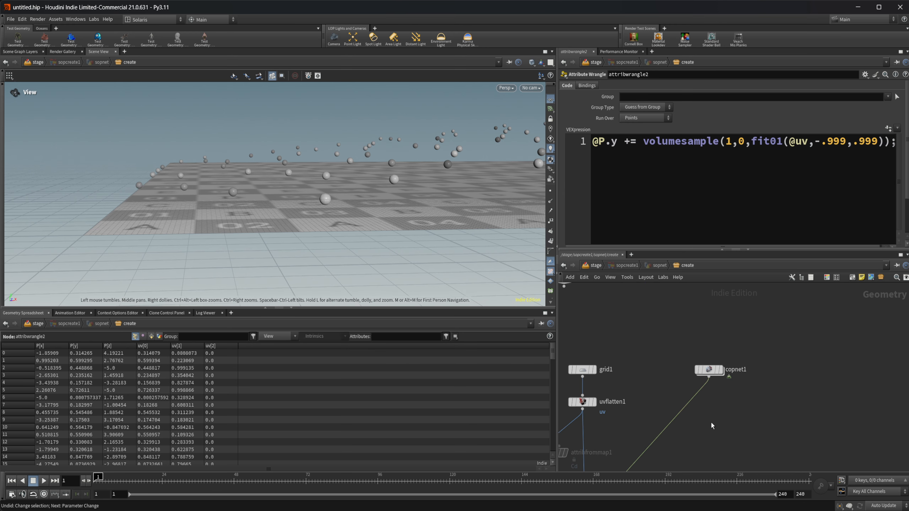
pyautogui.doubleClick(712, 371)
pyautogui.click(690, 311)
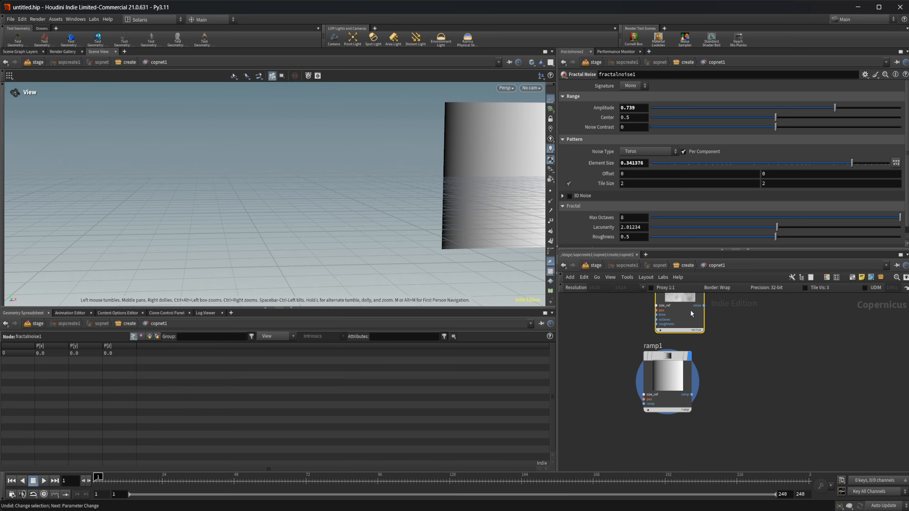
pyautogui.click(683, 265)
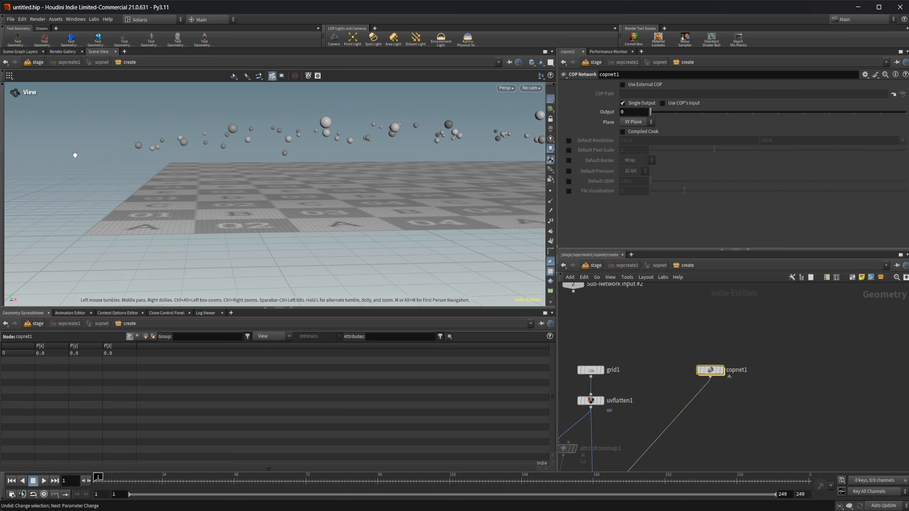
# Duplicate attribwrangle2 with its connections and place the copy beside it
pyautogui.moveTo(706, 457); pyautogui.dragTo(740, 341, button='middle')
pyautogui.moveTo(717, 403); pyautogui.dragTo(782, 345, button='middle')
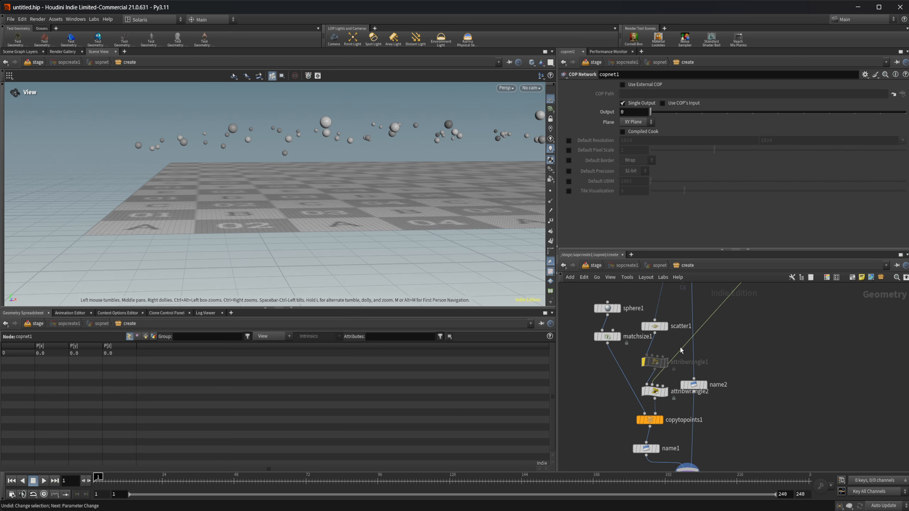
pyautogui.moveTo(196, 158); pyautogui.dragTo(303, 231, button='middle')
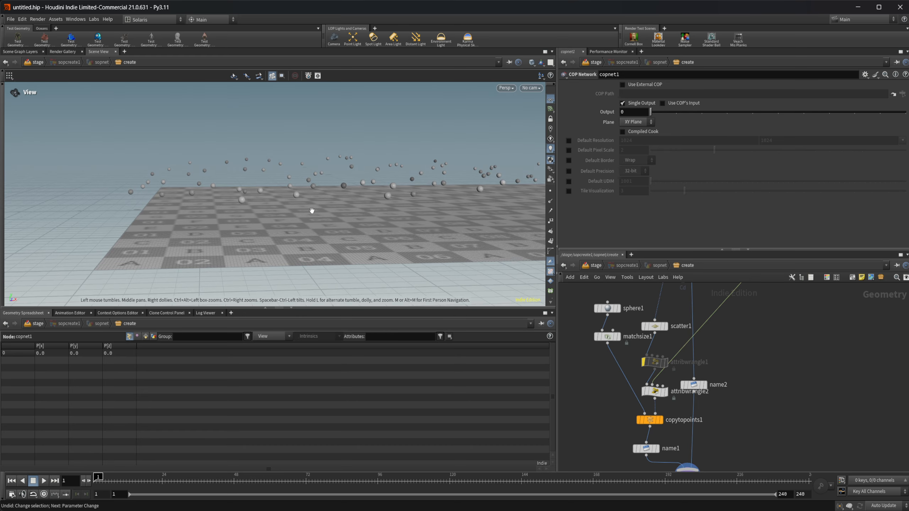
pyautogui.keyDown('alt'); pyautogui.moveTo(654, 391); pyautogui.dragTo(606, 396); pyautogui.keyUp('alt')
pyautogui.scroll(3, 624, 395)
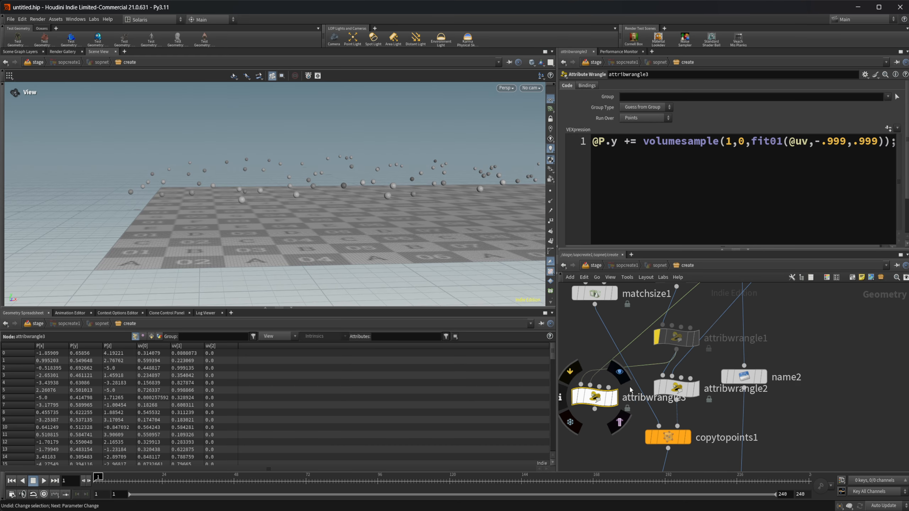
# Move copytopoints1, name1 and merge1 down together to make room below the attribute wrangles
pyautogui.moveTo(619, 427); pyautogui.dragTo(706, 373, button='middle')
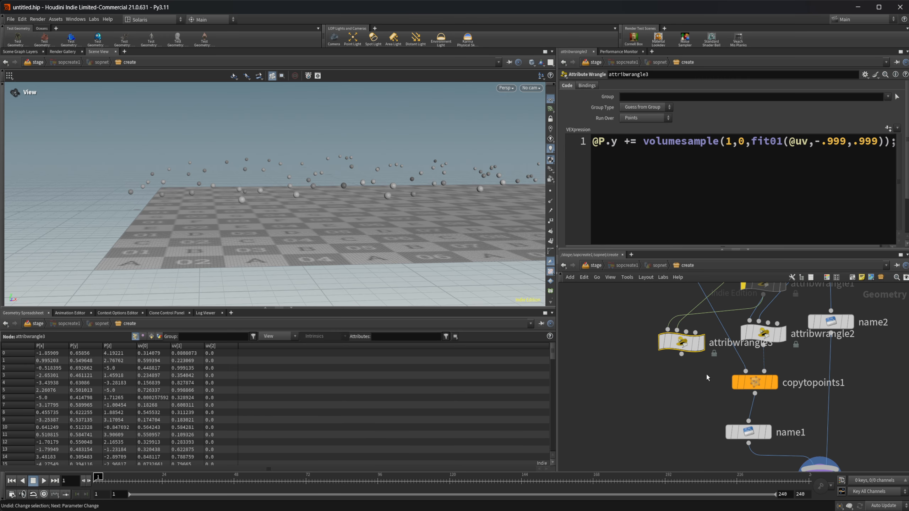
pyautogui.moveTo(844, 412); pyautogui.dragTo(773, 345, button='middle')
pyautogui.moveTo(789, 431); pyautogui.dragTo(662, 315)
pyautogui.moveTo(675, 317); pyautogui.dragTo(680, 355)
# Add a Switch node fed by attribwrangle3 and attribwrangle2, and connect its output to copytopoints1's second input
pyautogui.moveTo(592, 338); pyautogui.dragTo(624, 402, button='middle')
pyautogui.press('Tab')
pyautogui.write('switch')
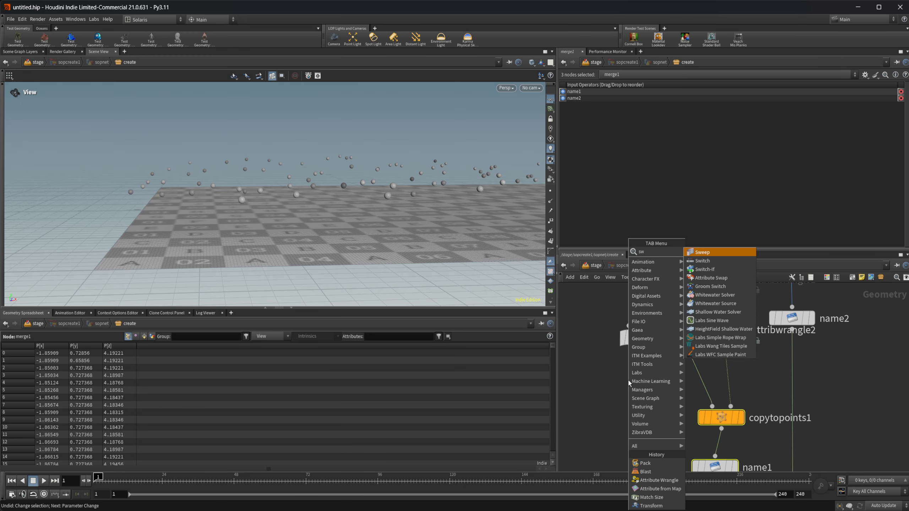
pyautogui.press('Return')
pyautogui.click(628, 379)
pyautogui.moveTo(642, 357); pyautogui.dragTo(628, 369)
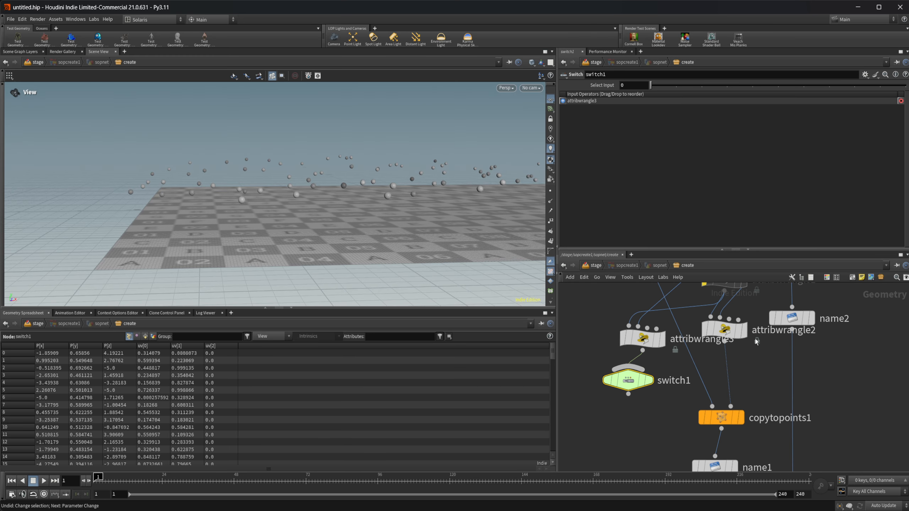
pyautogui.moveTo(724, 342); pyautogui.dragTo(731, 407)
# Set the fit01 output range in attribwrangle3's expression to -1 and 1
pyautogui.click(642, 338)
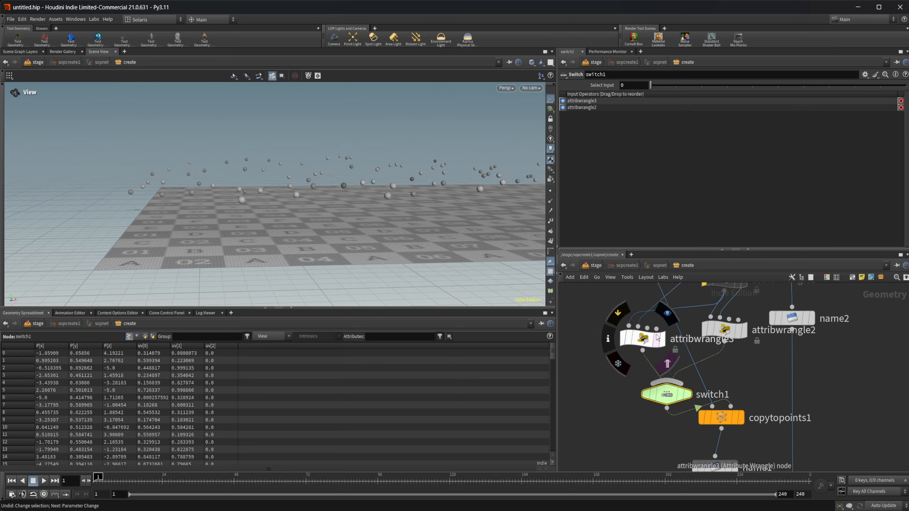
pyautogui.click(843, 141)
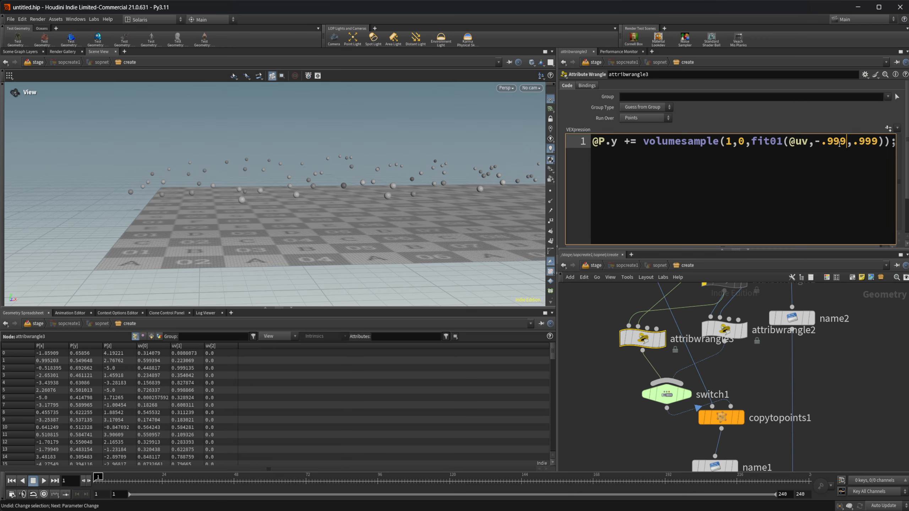
pyautogui.press('BackSpace')
pyautogui.press('BackSpace')
pyautogui.press('BackSpace')
pyautogui.press('BackSpace')
pyautogui.write('1')
pyautogui.press('Right')
pyautogui.press('Right')
pyautogui.press('Right')
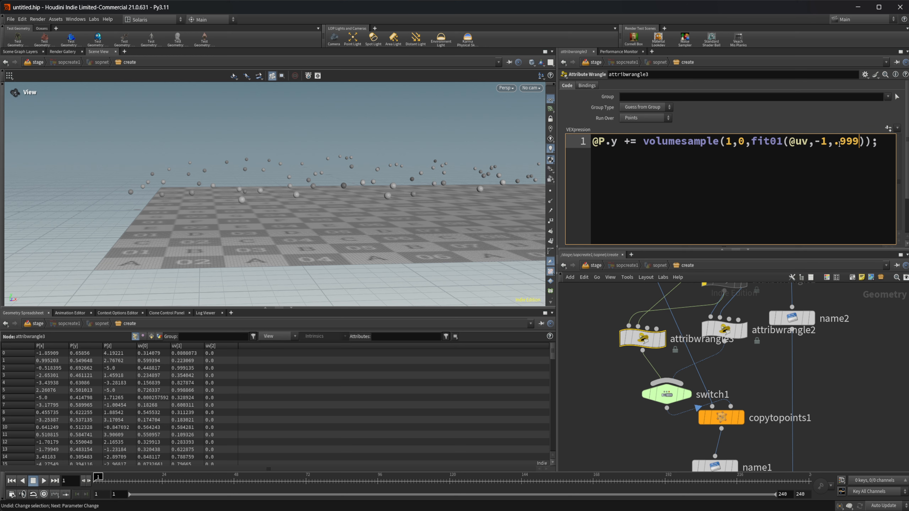
pyautogui.press('BackSpace')
pyautogui.press('BackSpace')
pyautogui.press('BackSpace')
pyautogui.press('BackSpace')
pyautogui.write('1')
# Toggle switch1's selected input between 0 and 1 to compare the edge spheres of both wrangles up close
pyautogui.click(666, 394)
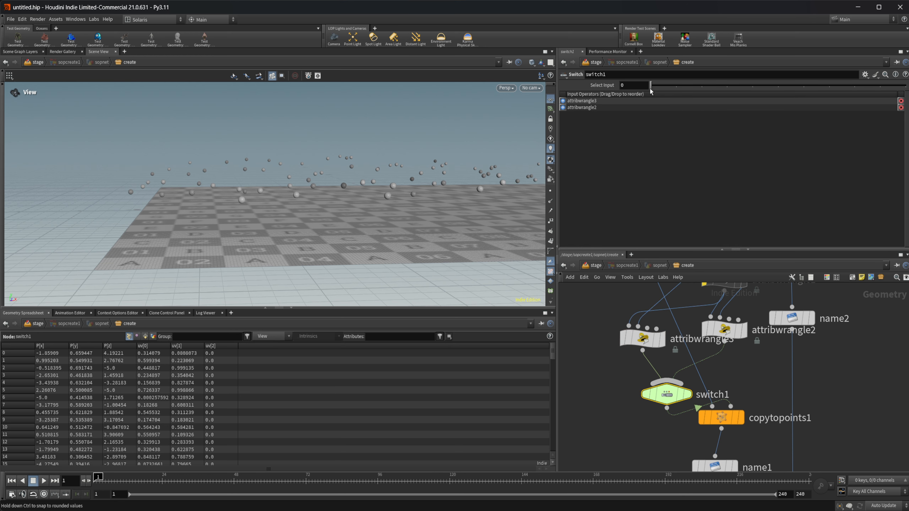
pyautogui.click(665, 86)
pyautogui.scroll(5, 120, 200)
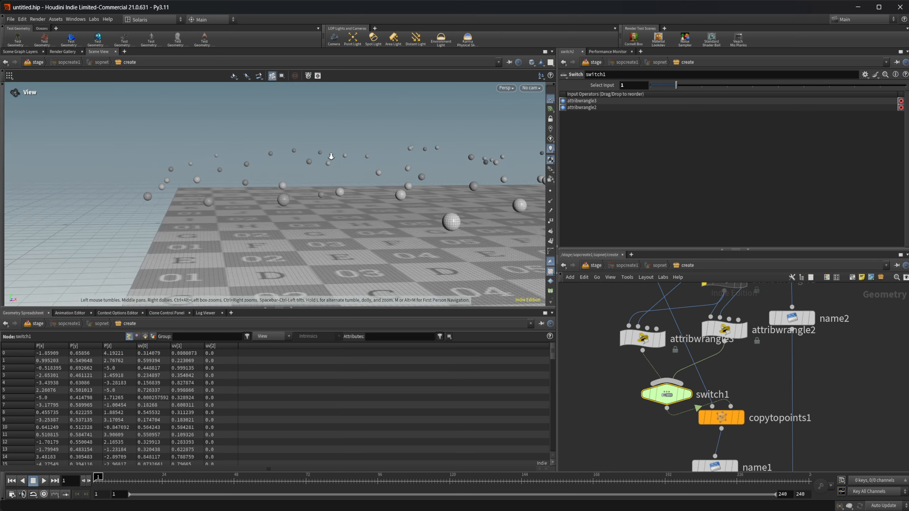
pyautogui.scroll(5, 121, 201)
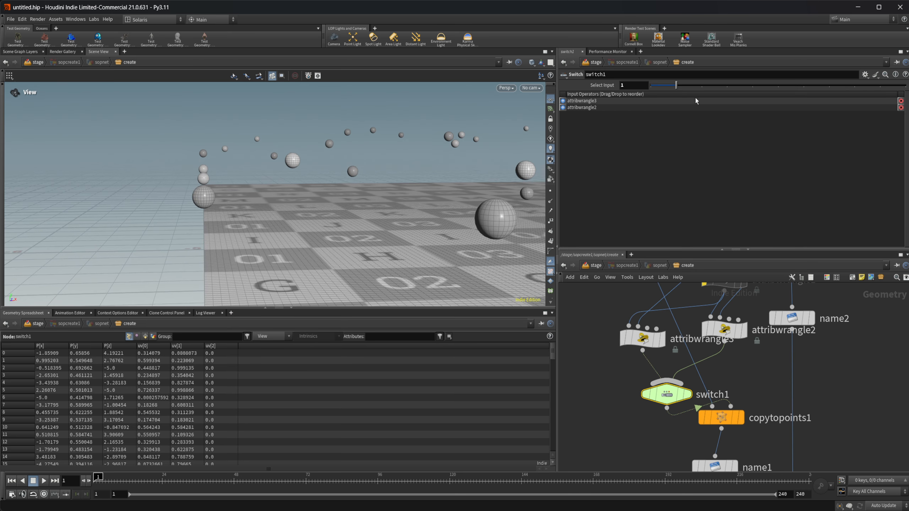
pyautogui.moveTo(676, 85)
pyautogui.mouseDown()
pyautogui.moveTo(655, 90)
pyautogui.moveTo(681, 92)
pyautogui.moveTo(639, 103)
pyautogui.moveTo(669, 102)
pyautogui.moveTo(650, 89)
pyautogui.moveTo(667, 91)
pyautogui.moveTo(638, 98)
pyautogui.moveTo(668, 97)
pyautogui.mouseUp()
pyautogui.moveTo(360, 201); pyautogui.dragTo(278, 217, button='right')
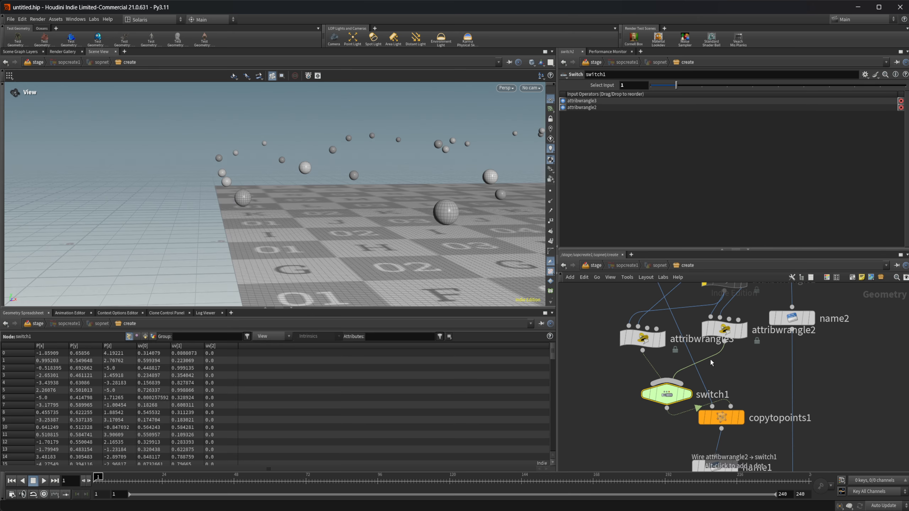
# Delete switch1 and attribwrangle3, and reconnect attribwrangle2 directly to copytopoints1's second input
pyautogui.scroll(-3, 784, 371)
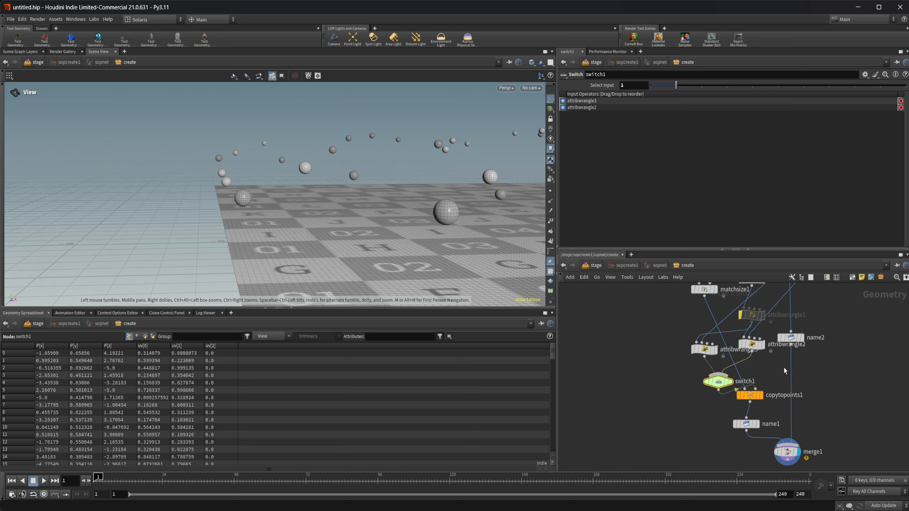
pyautogui.press('Delete')
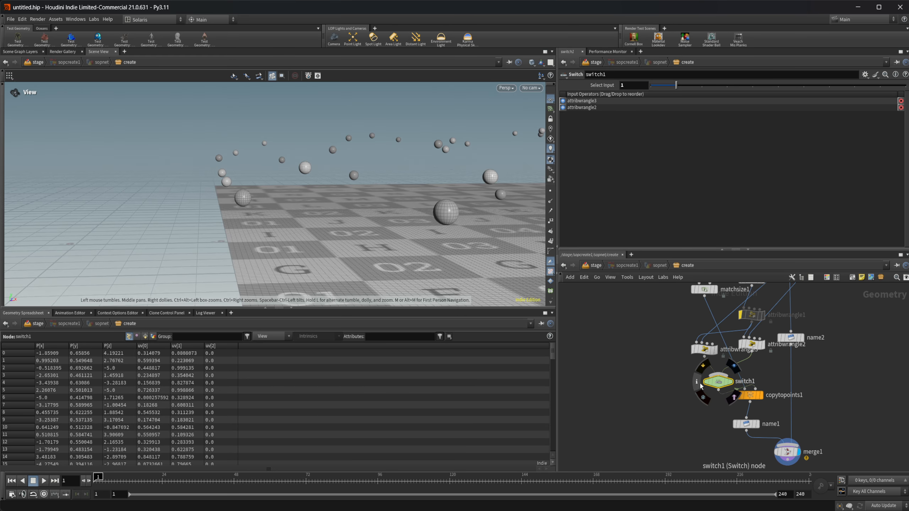
pyautogui.click(703, 349)
pyautogui.press('Delete')
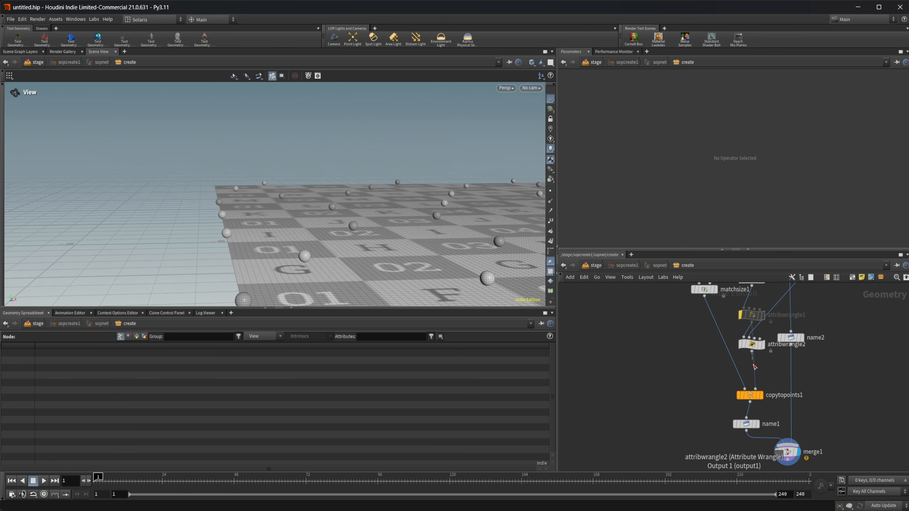
pyautogui.moveTo(756, 383); pyautogui.dragTo(702, 385, button='middle')
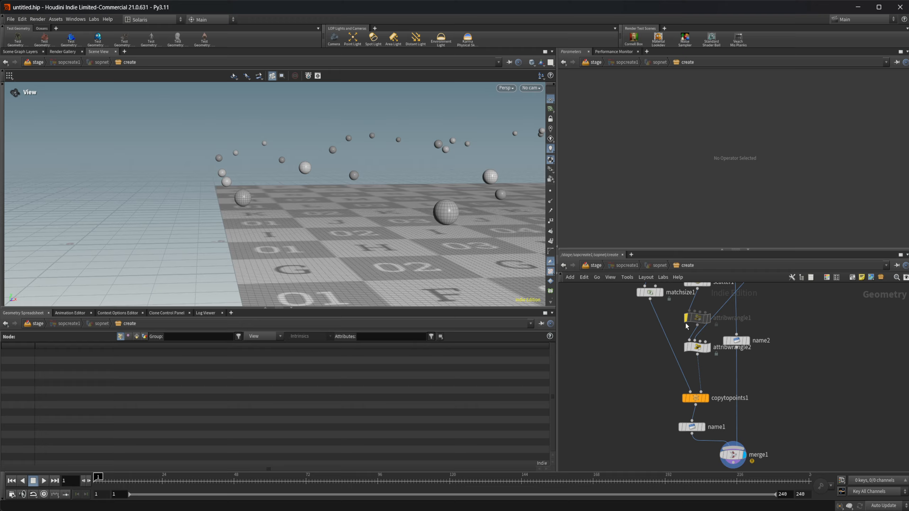
# Return to the stage network and render the viewport with Karma CPU to examine the spheres along the displaced ground's edges
pyautogui.click(601, 268)
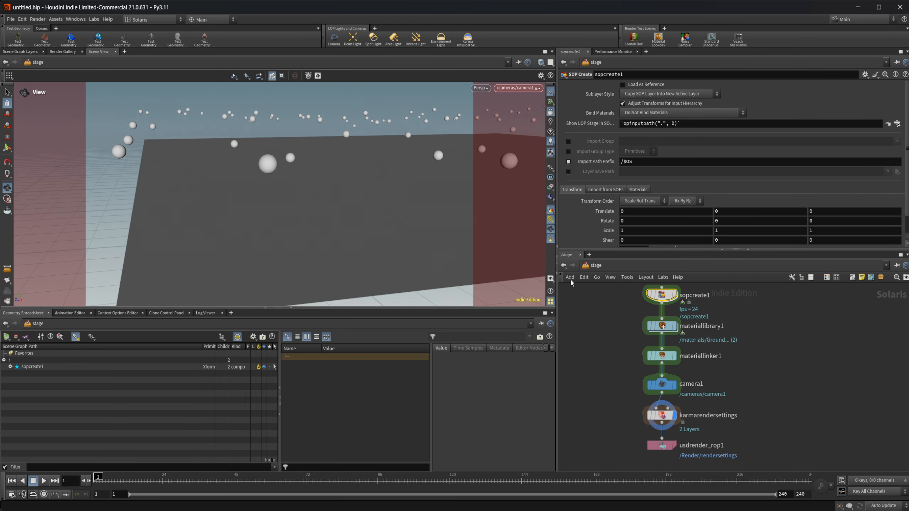
pyautogui.click(550, 92)
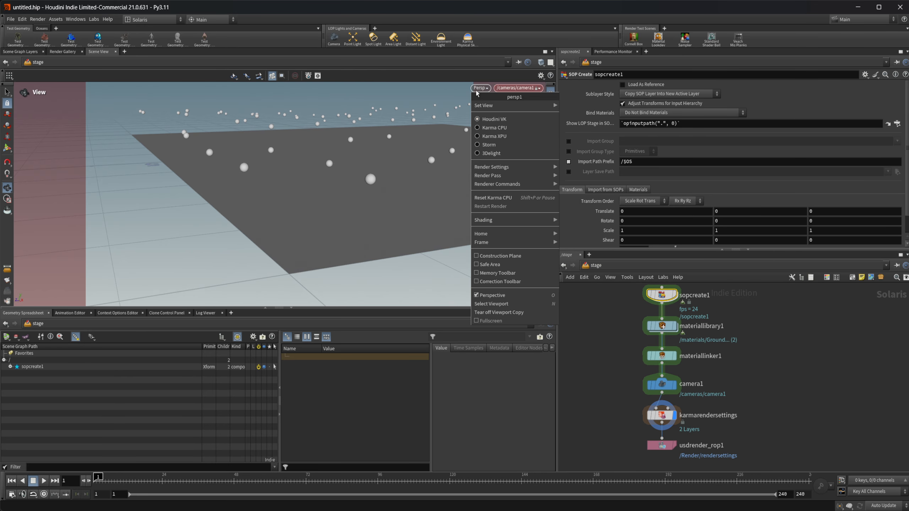
pyautogui.click(493, 128)
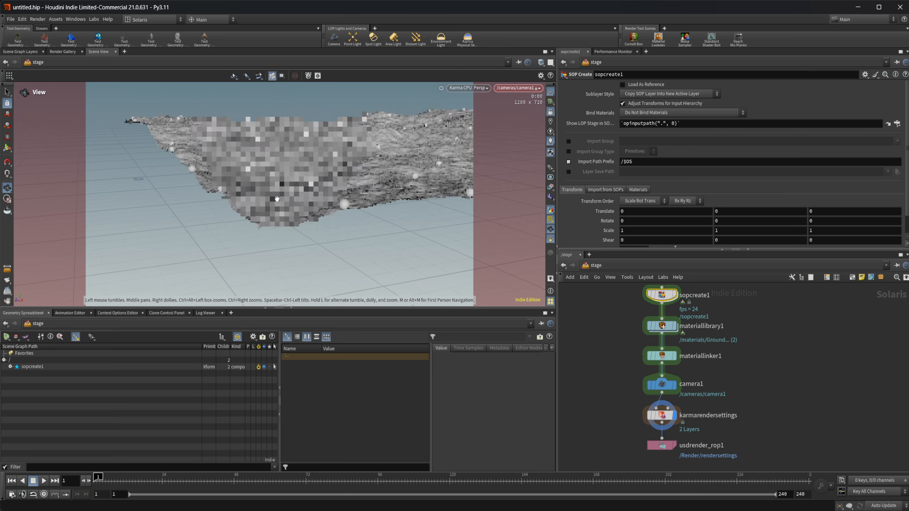
pyautogui.moveTo(277, 198); pyautogui.dragTo(263, 210, button='middle')
pyautogui.scroll(5, 451, 214)
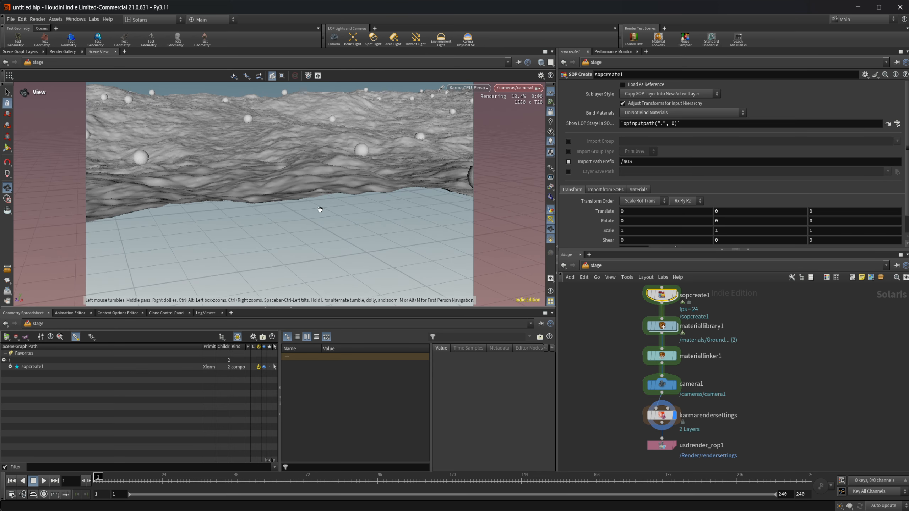
pyautogui.moveTo(383, 191); pyautogui.dragTo(196, 196, button='middle')
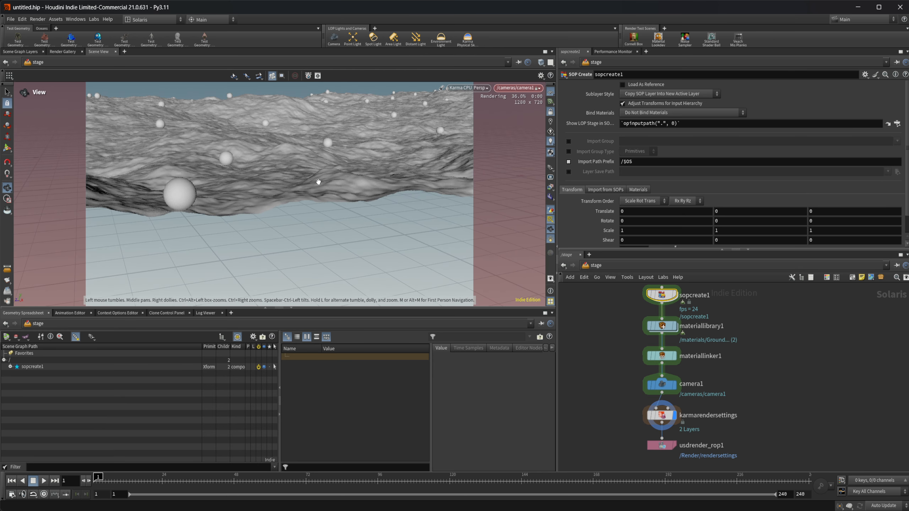
pyautogui.moveTo(318, 181); pyautogui.dragTo(330, 245)
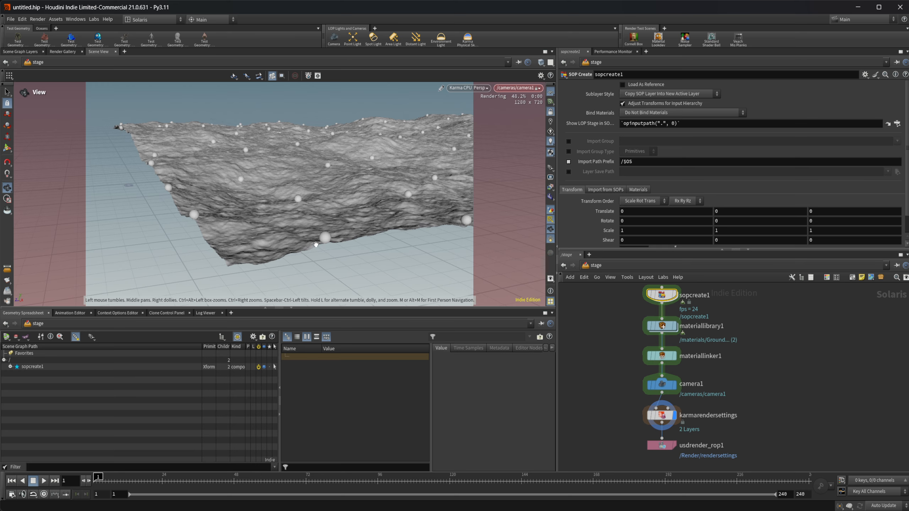
pyautogui.moveTo(319, 215); pyautogui.dragTo(337, 215)
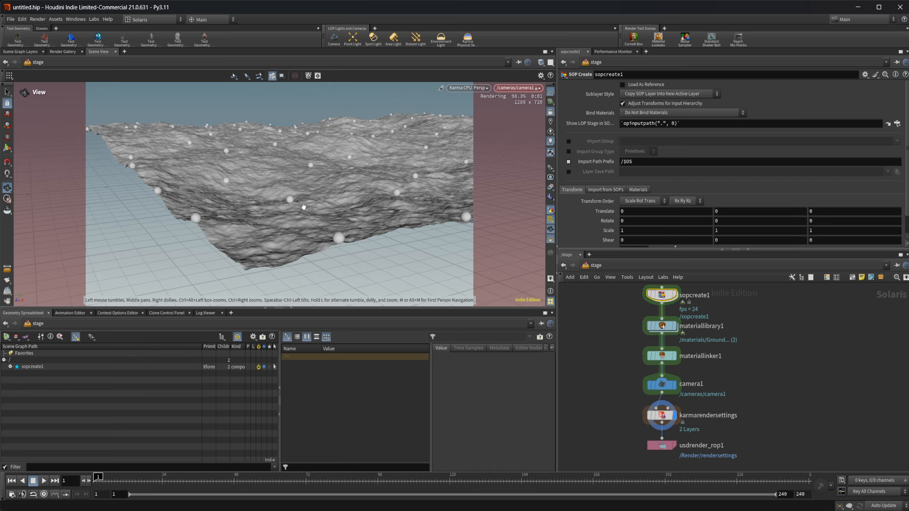